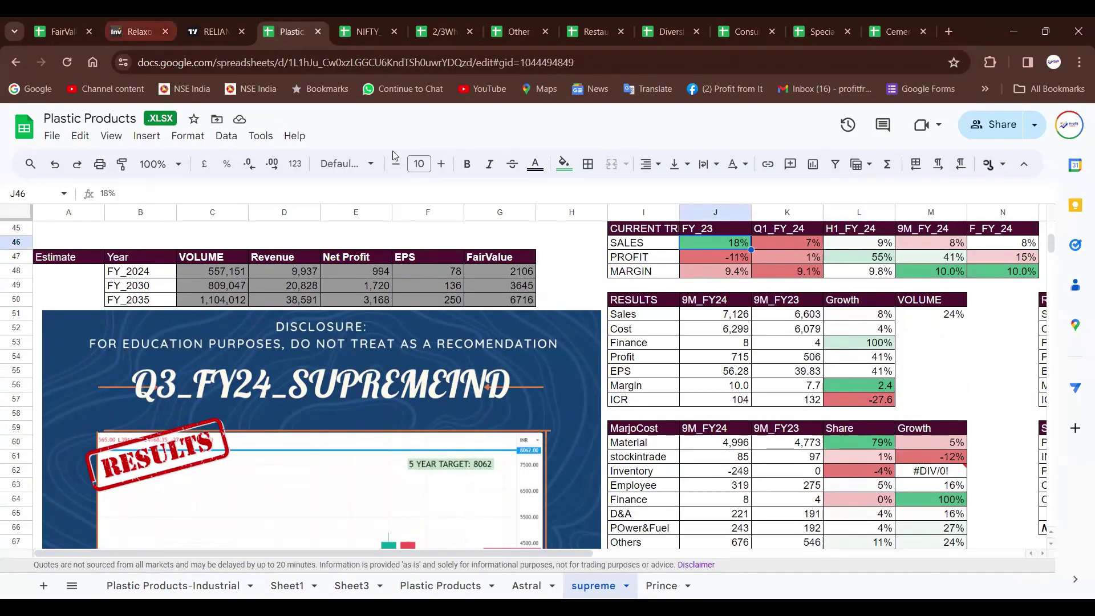
Step: Switch to the Investing.com chart, search for SUPREME and load the Supreme Industries Ltd. price history
click(132, 32)
text(SUPREME)
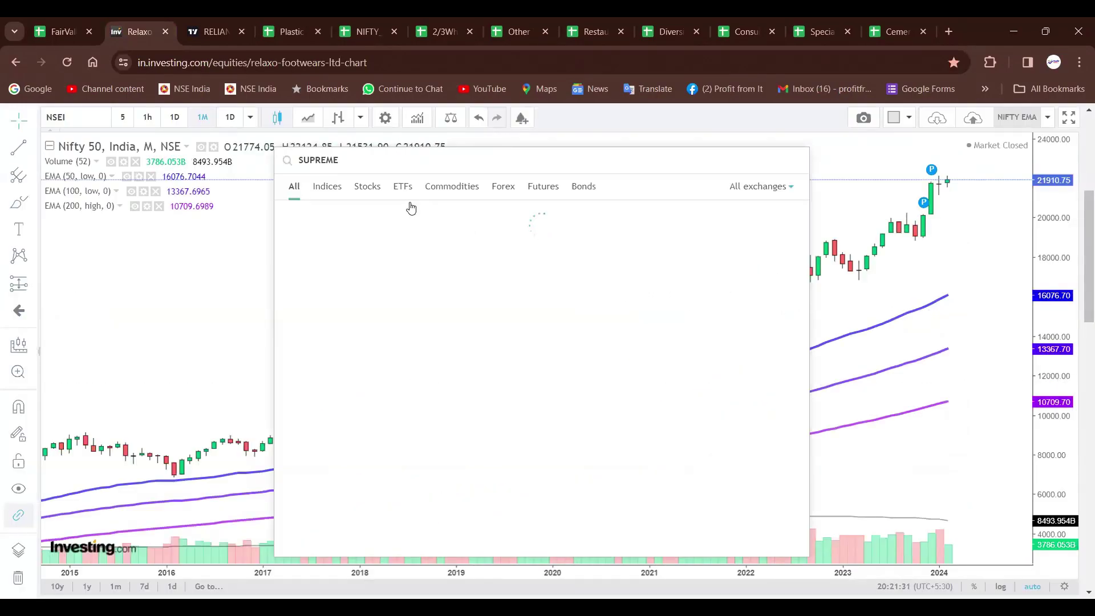
click(415, 220)
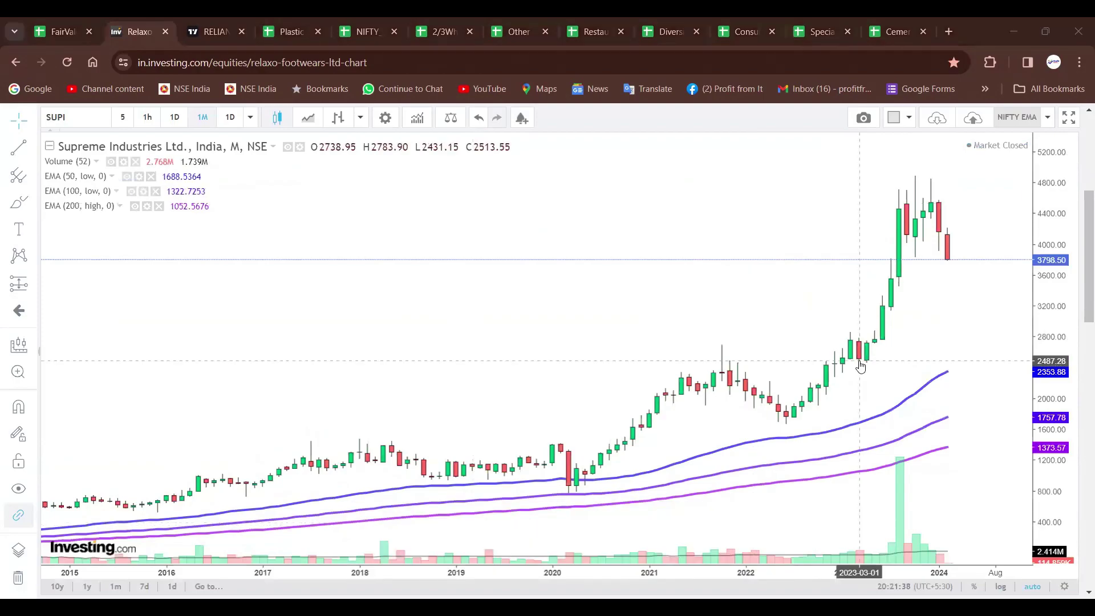
scroll(535, 518, down, 5)
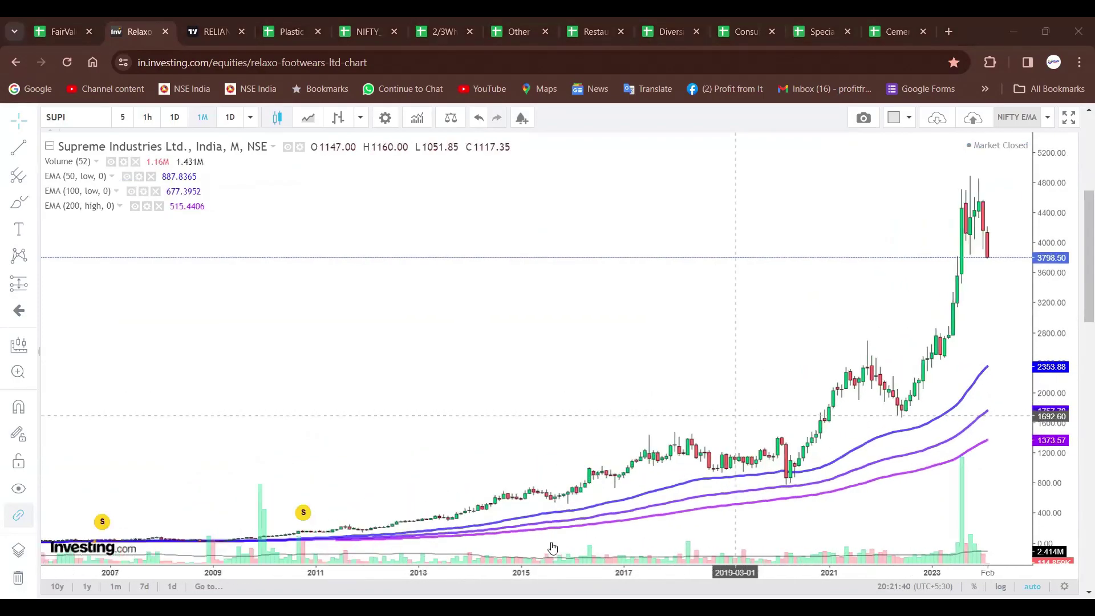
scroll(891, 370, up, 5)
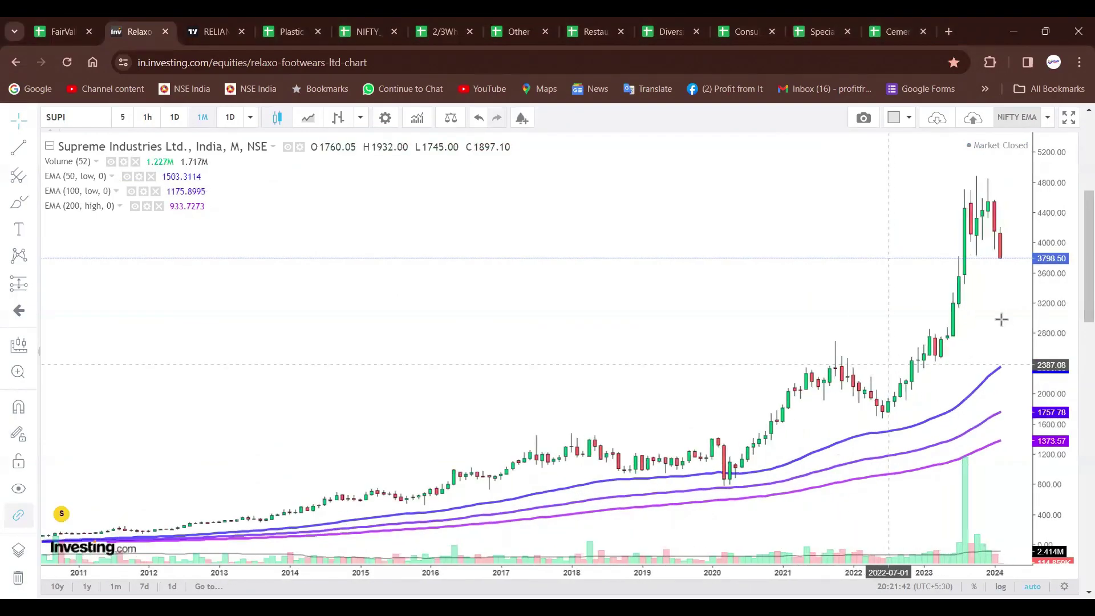
Step: Switch to the Plastic Products spreadsheet and check the FY_23 sales, profit and margin figures in the current trend table
click(288, 32)
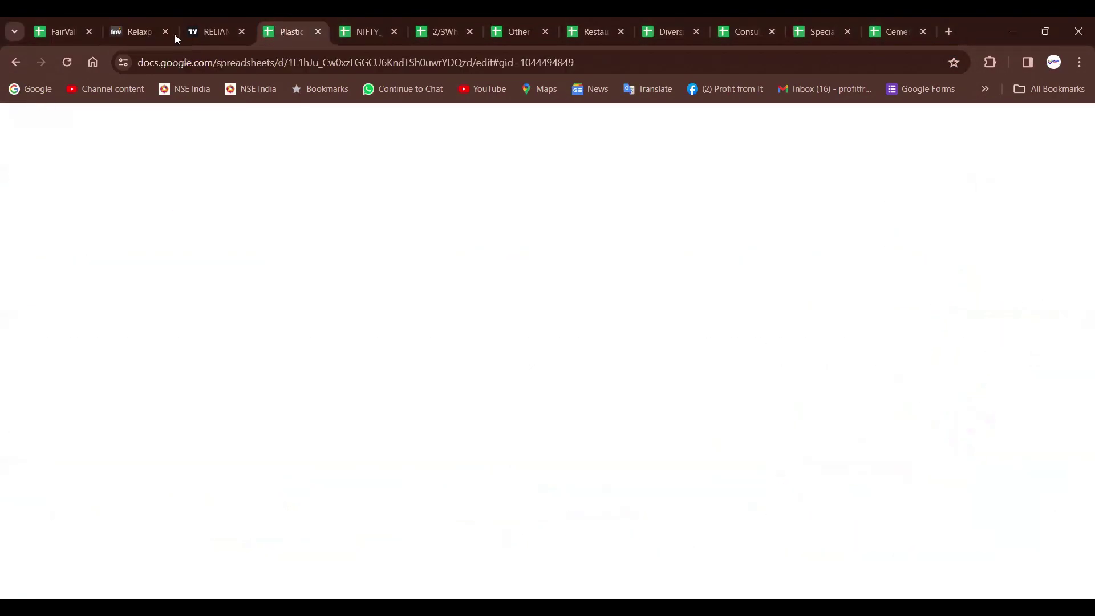
drag(727, 231, 722, 272)
Step: Trace the Supreme Industries price rise from mid-2022 to mid-2023 freehand on the Investing.com chart, and clear the annotation
click(132, 31)
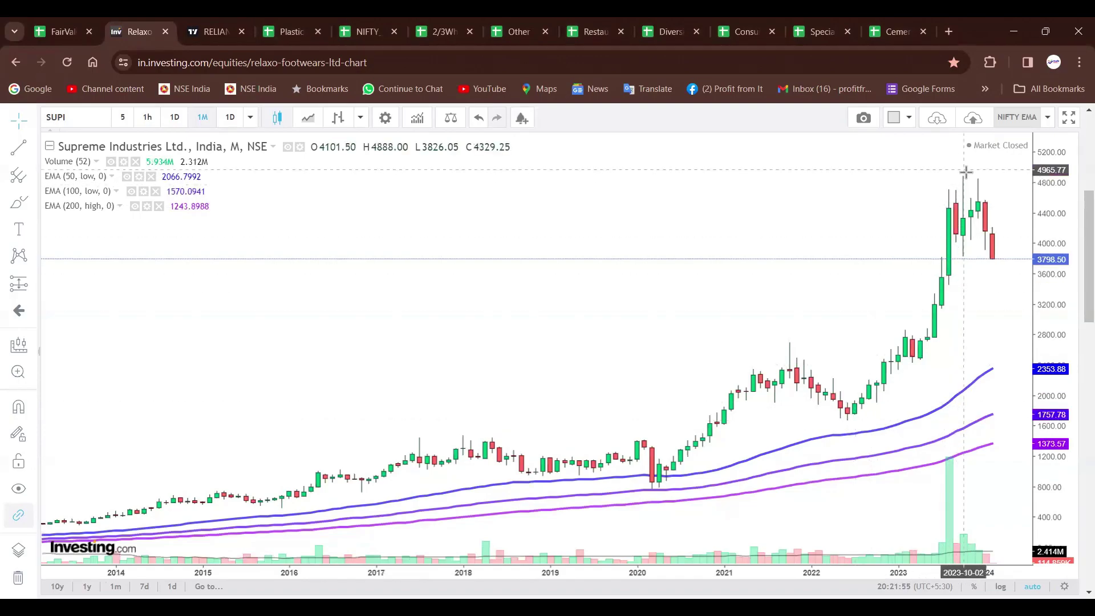
click(526, 123)
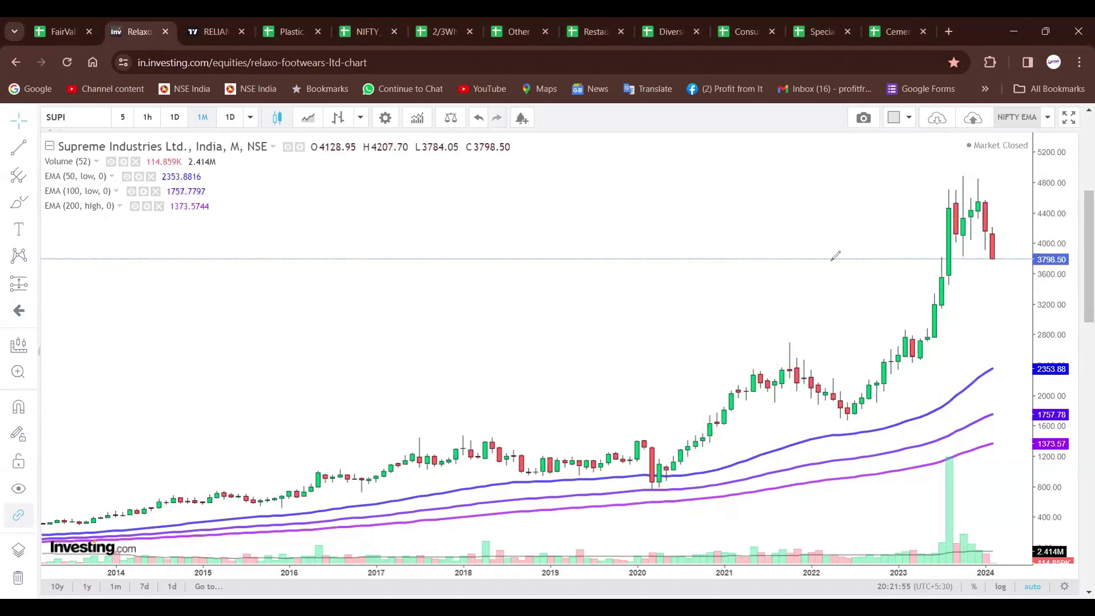
drag(856, 397, 940, 206)
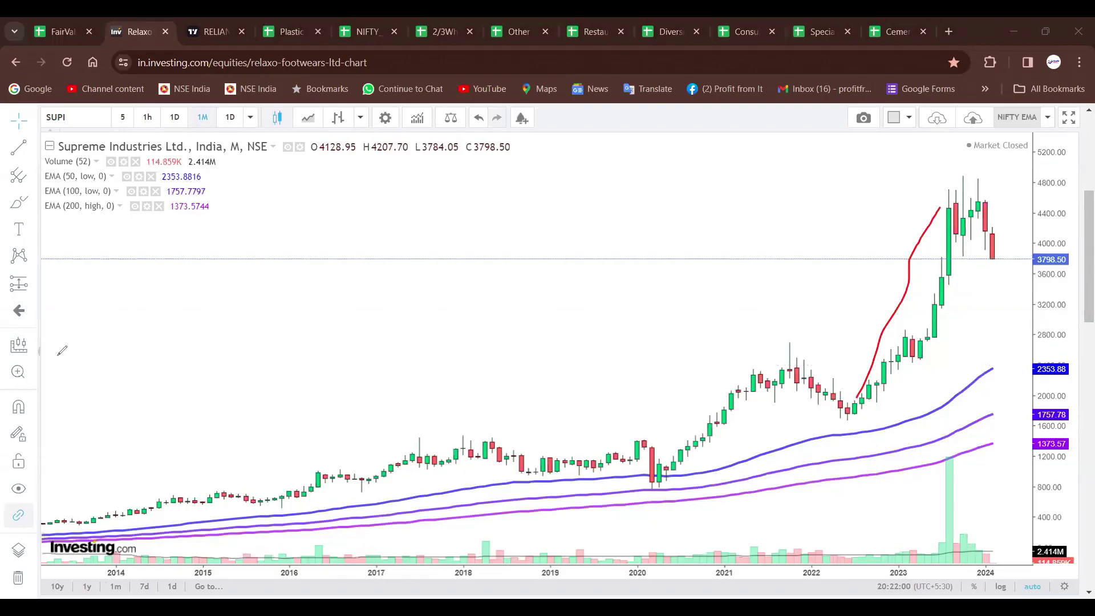
key(Escape)
Step: Return to the Plastic Products spreadsheet and review the sales and profit growth from Q1_FY_24 to 9M_FY_24 in the trend table
click(281, 22)
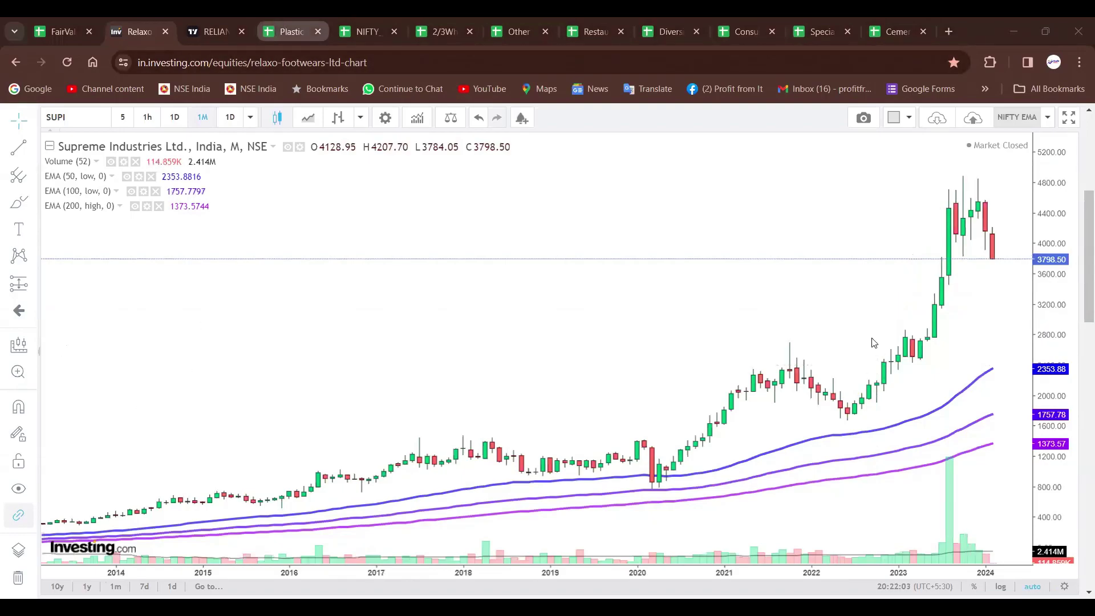
drag(797, 231, 838, 248)
click(918, 245)
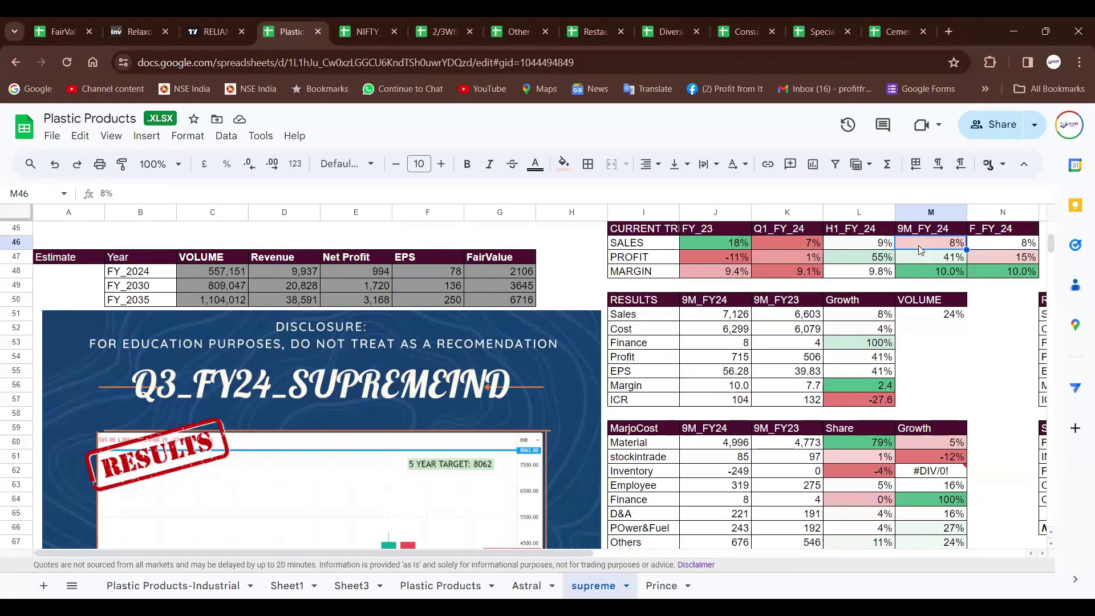
scroll(969, 330, down, 1)
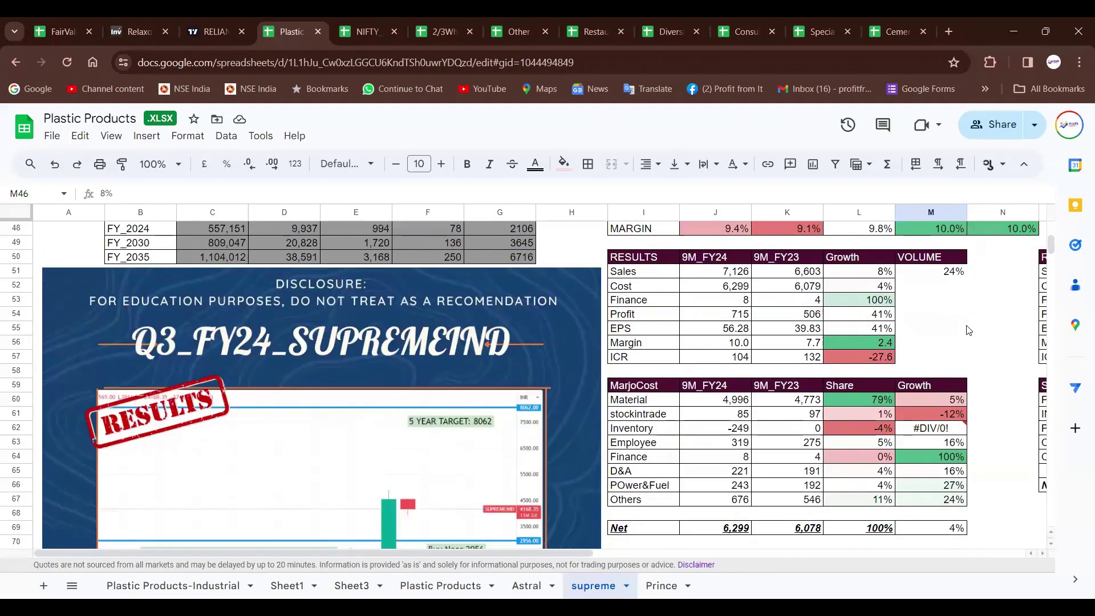
Step: Compare the sales growth in L51 with the volume growth in M51 of the 9M_FY24 results table
click(951, 273)
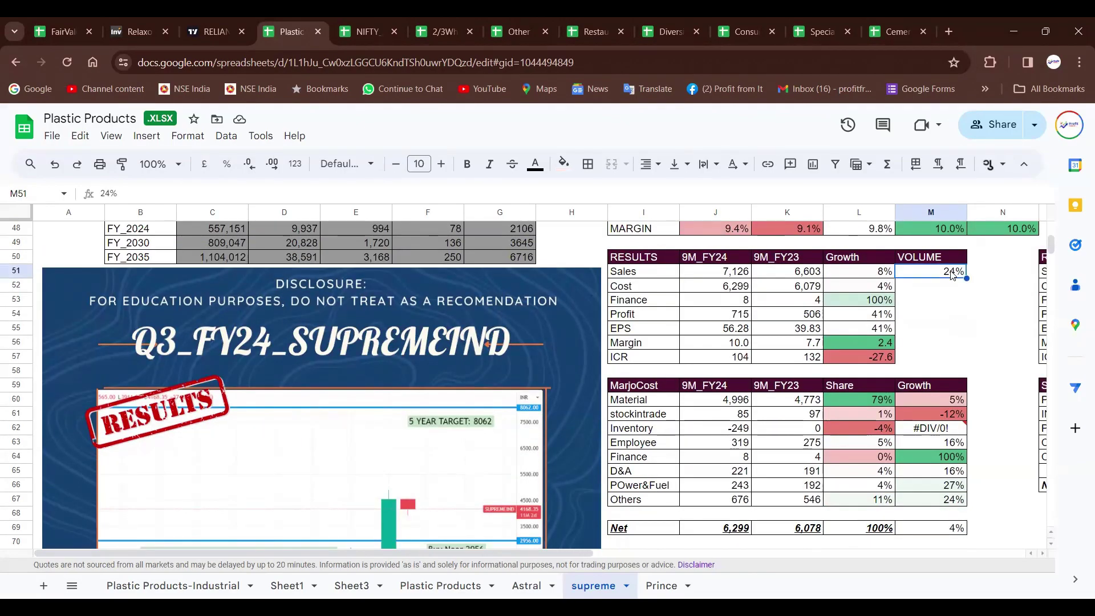
key(Right)
key(Right)
key(Right)
key(Right)
click(726, 261)
click(722, 273)
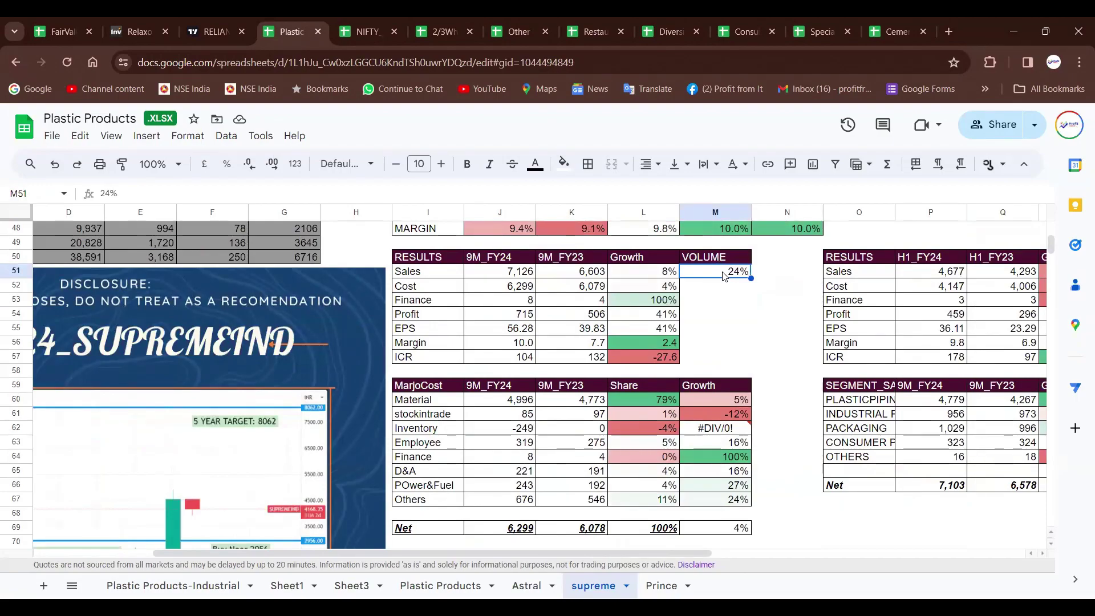
click(670, 276)
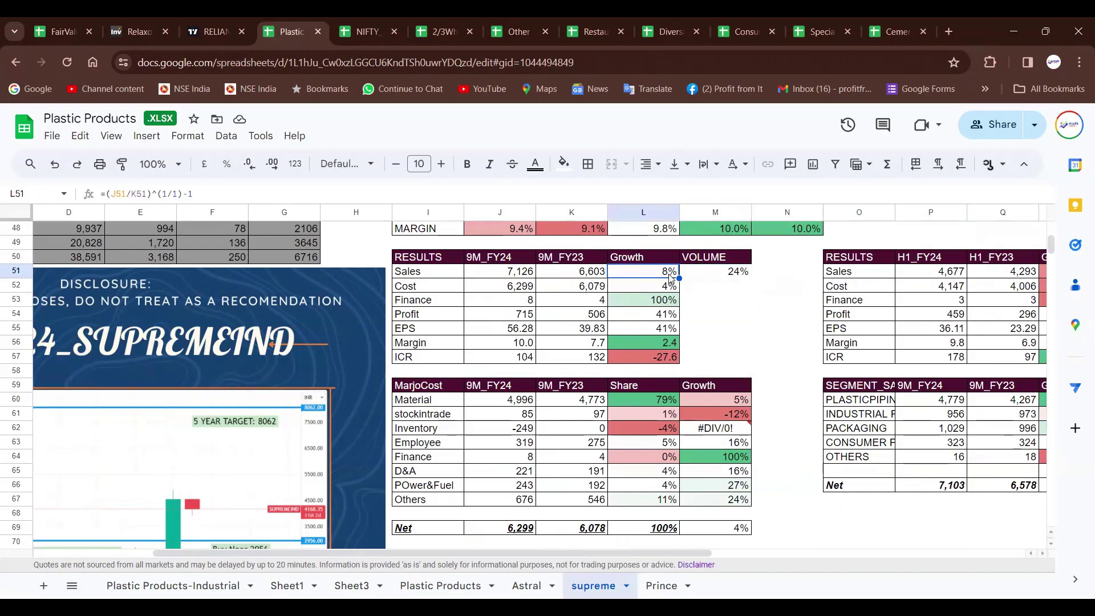
click(736, 276)
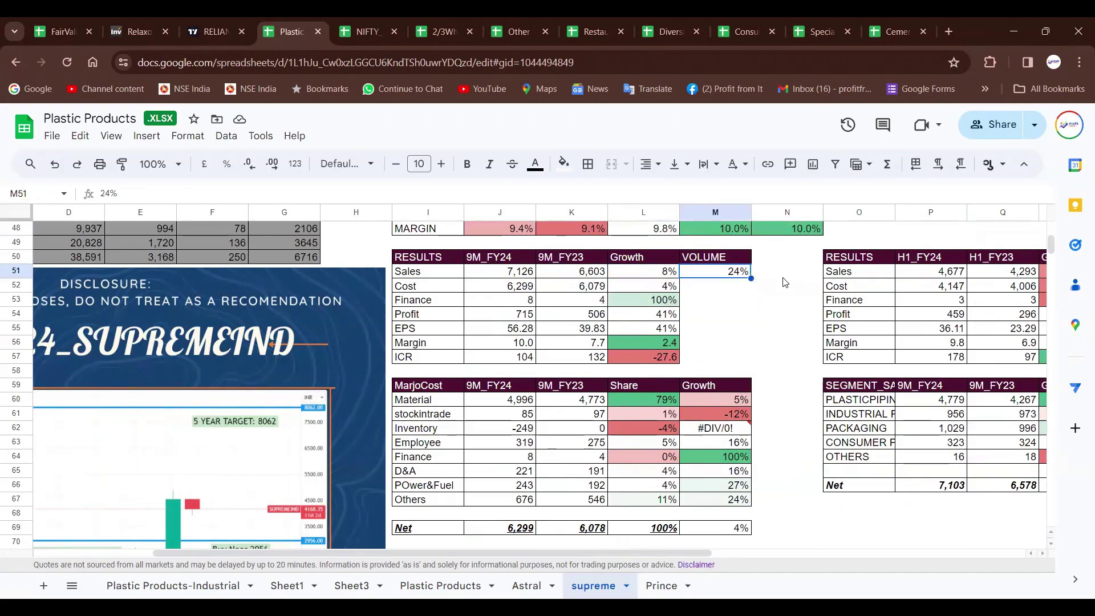
Step: Examine the Material row of the MarjoCost table against the volume growth in M51
drag(442, 402, 656, 402)
click(748, 335)
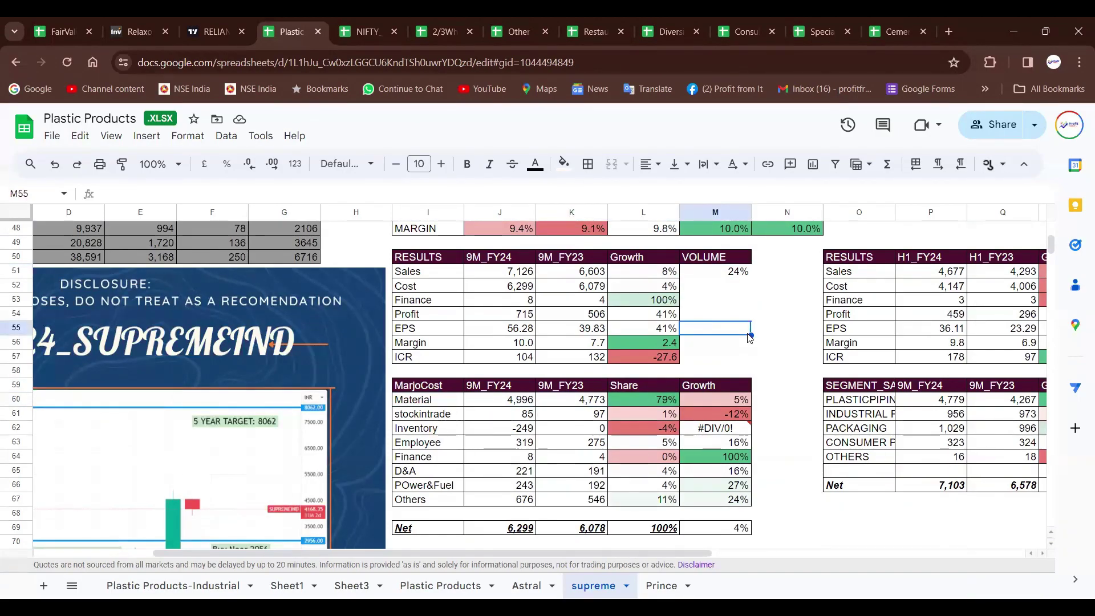
drag(442, 402, 629, 403)
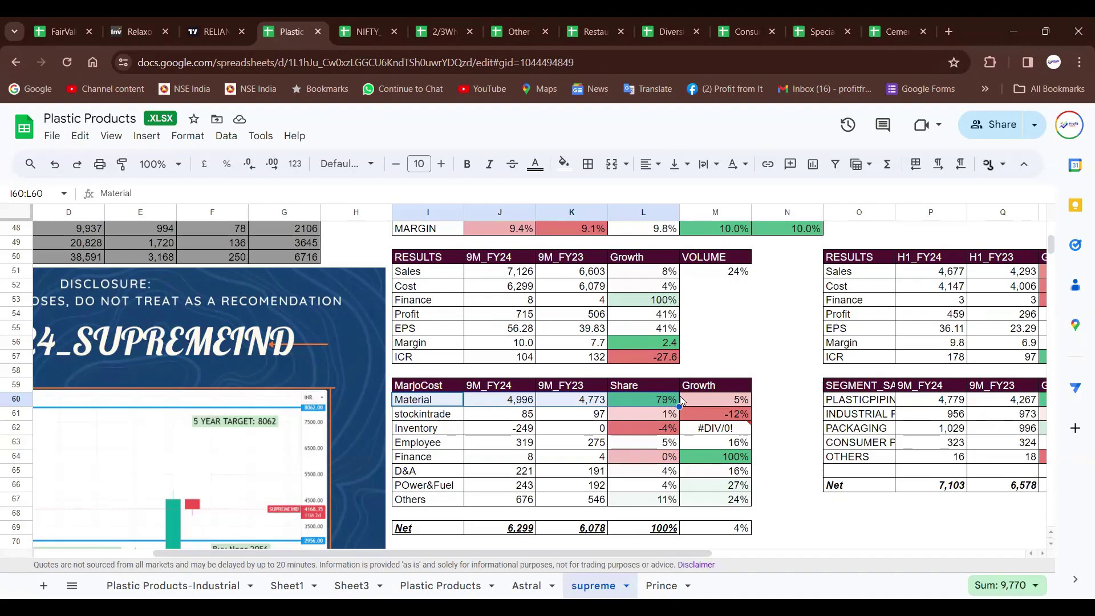
click(795, 329)
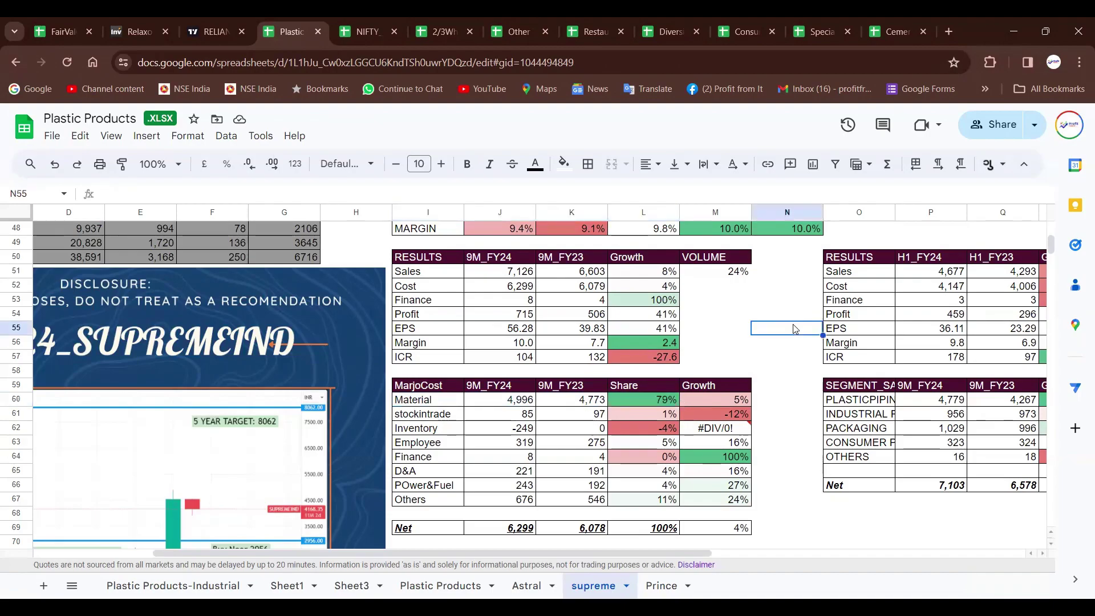
click(743, 274)
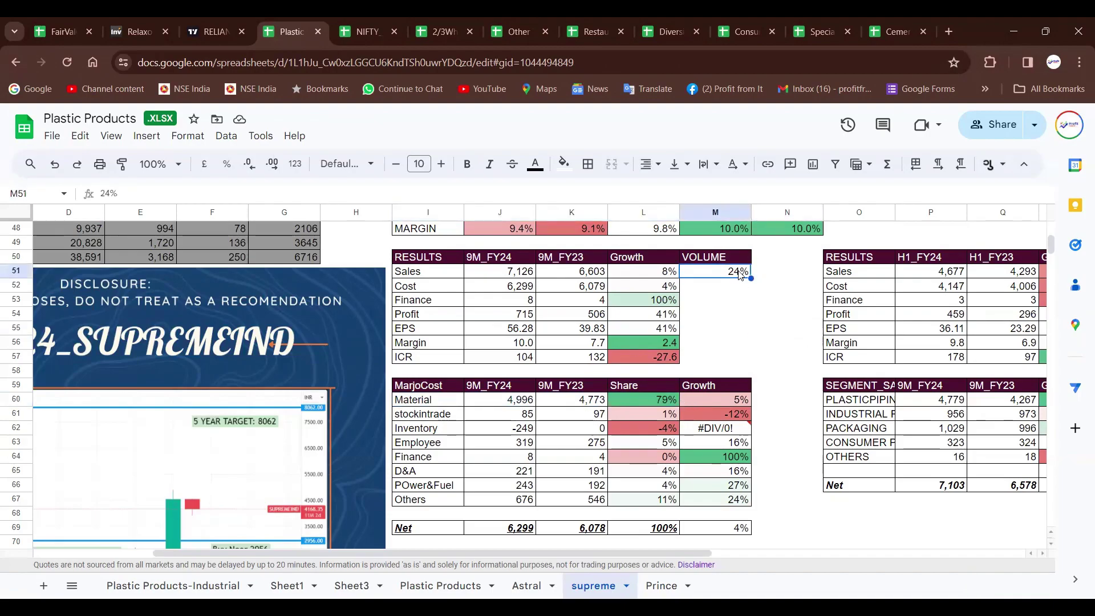
Step: Enter the sample volumes 100mt in M53 and 124mt in N53 beside the results table
click(740, 302)
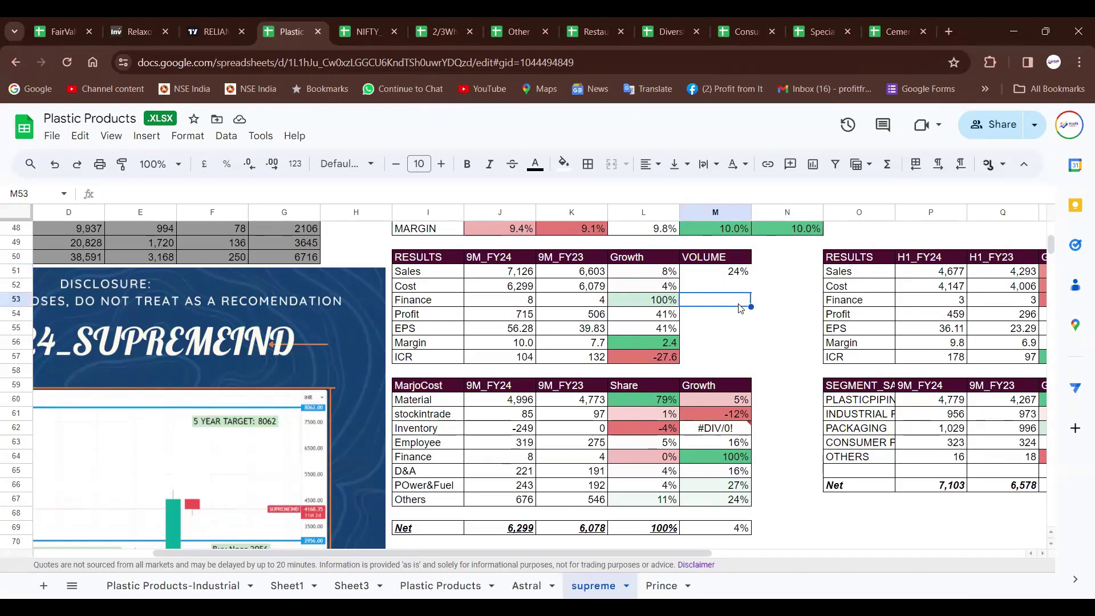
text(100mt)
key(Return)
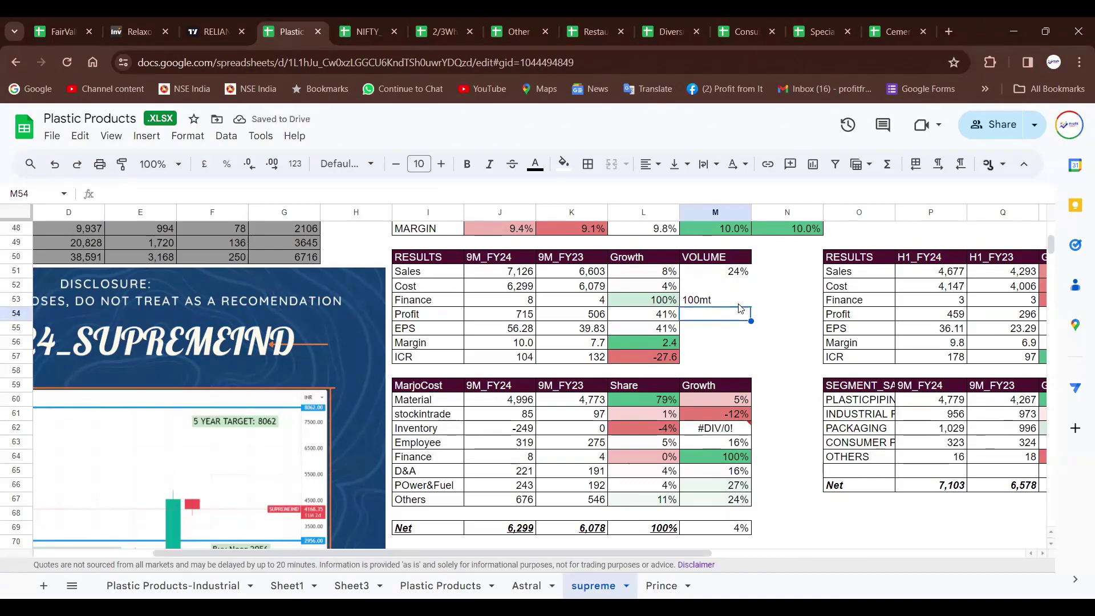
click(780, 304)
text(124mt)
key(Return)
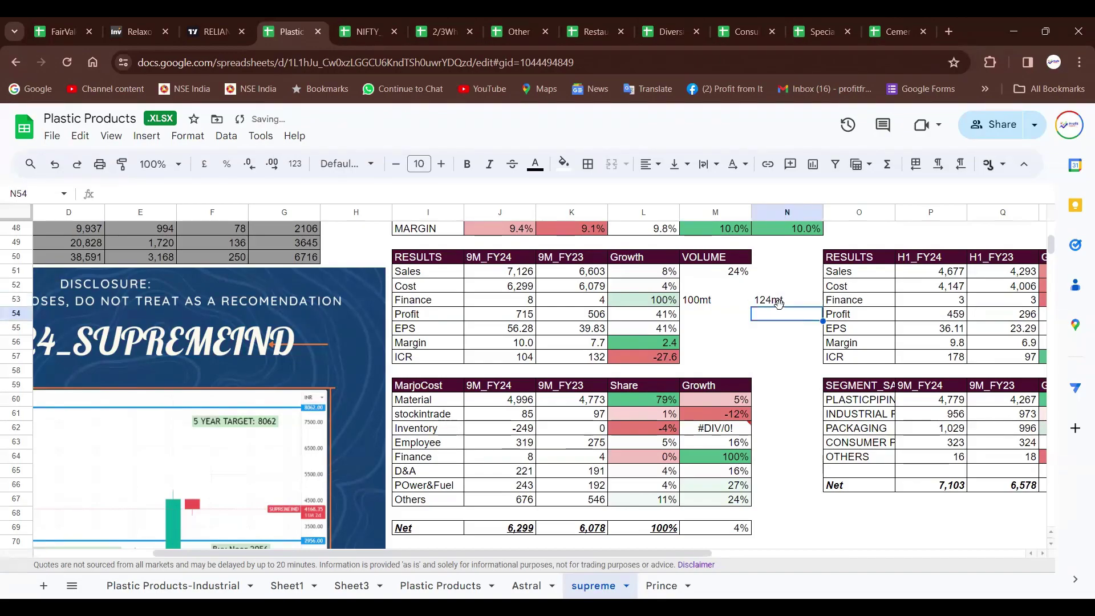
drag(779, 301, 727, 301)
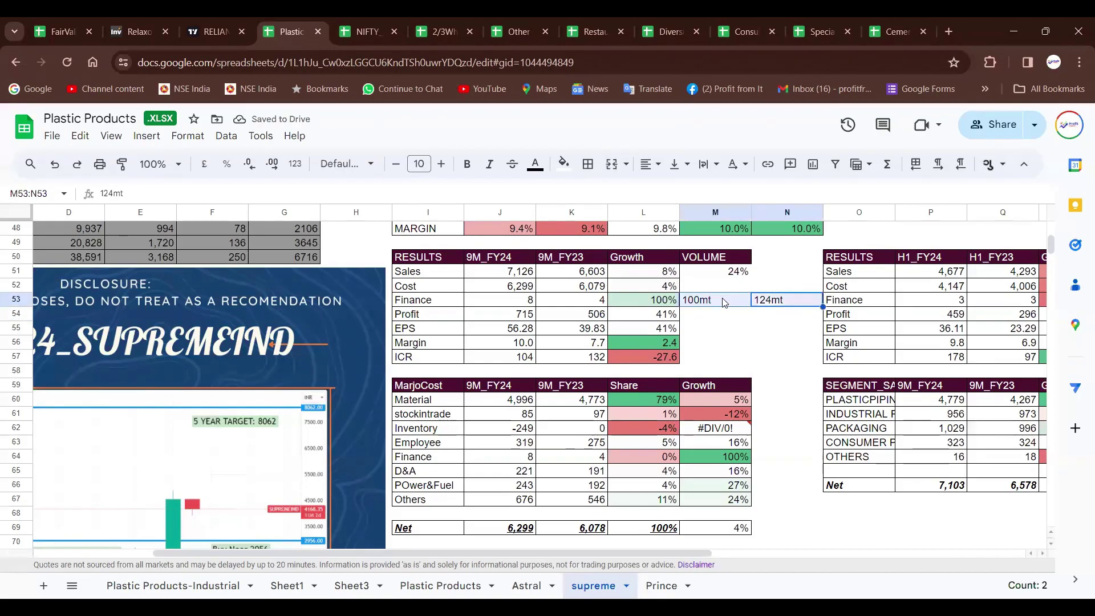
Step: Compare the material cost growth in M60 with the sales growth in L51 and volume growth in M51
click(739, 403)
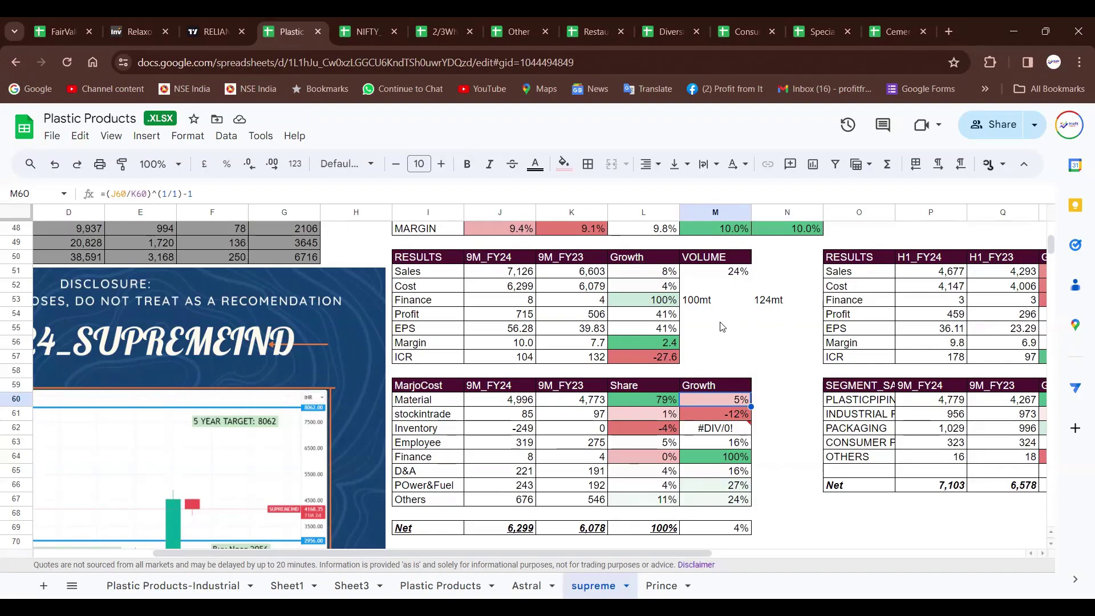
click(668, 277)
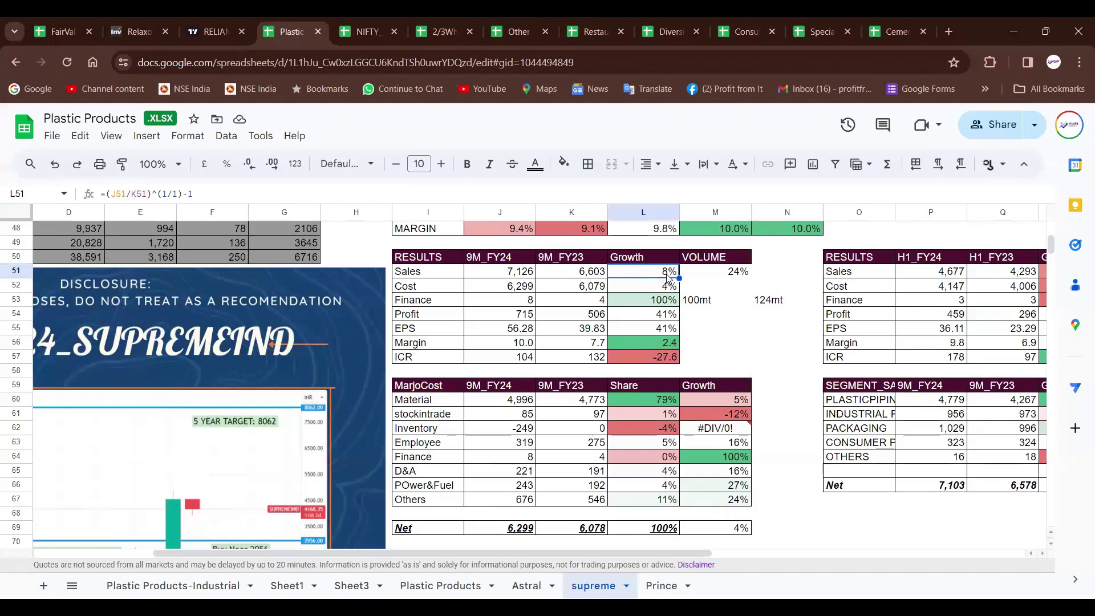
key(Right)
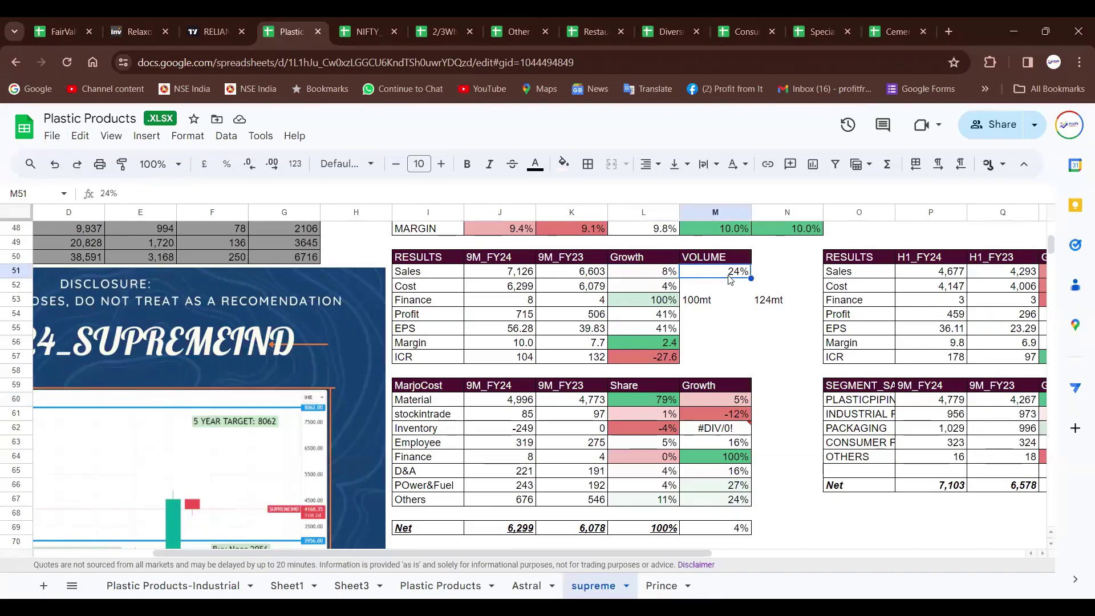
click(670, 275)
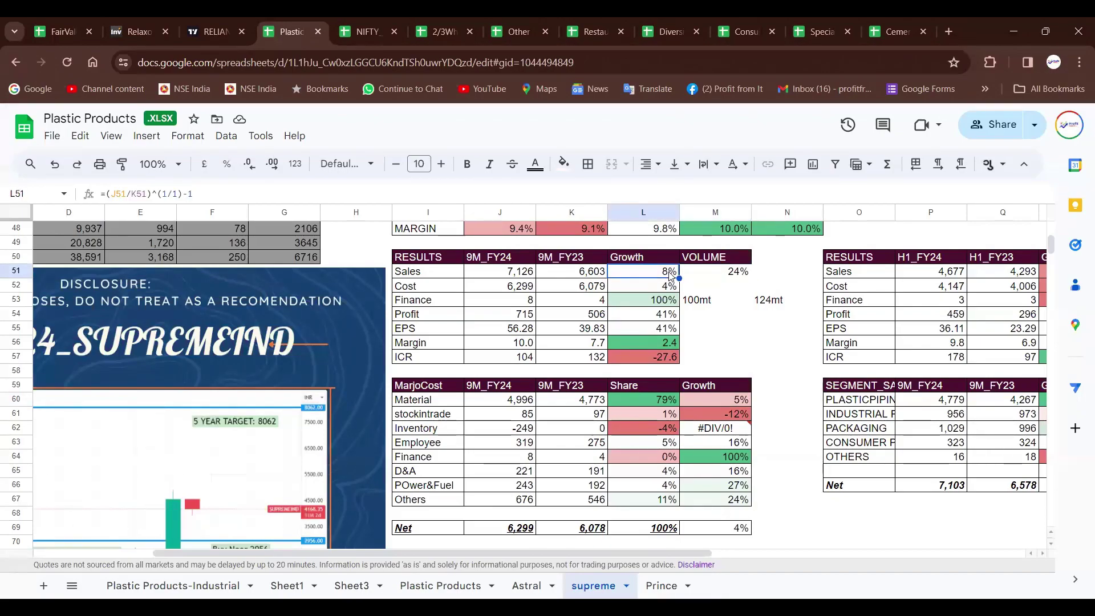
Step: Delete the sample volumes from cells M53 and N53
drag(697, 301, 790, 308)
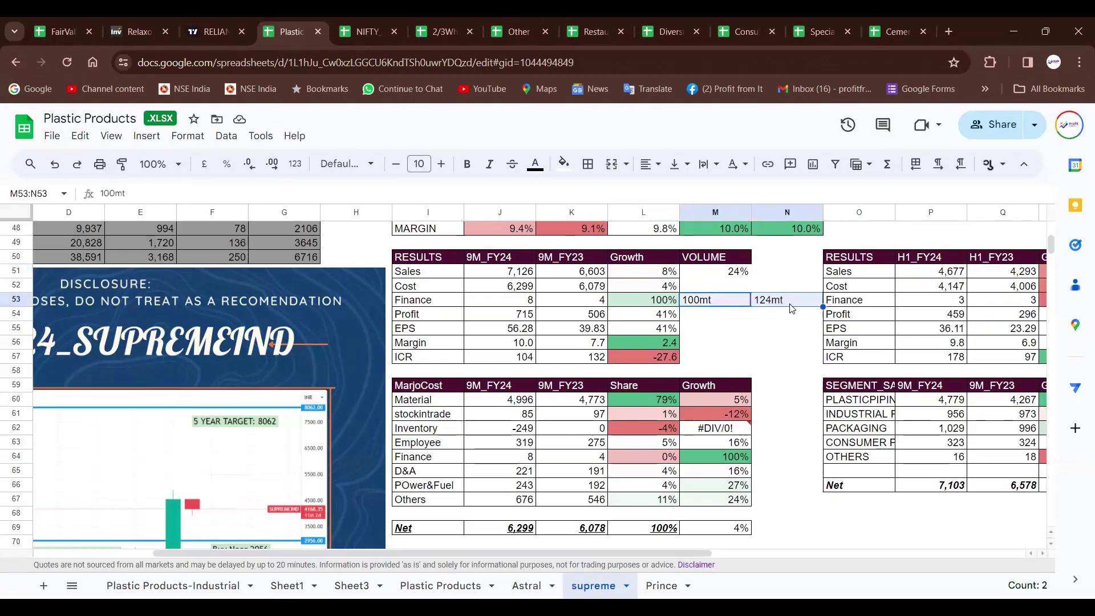
key(Delete)
Step: Draw a freehand arrow from the volume growth to the sales growth in the results table, and clear the annotation
click(739, 276)
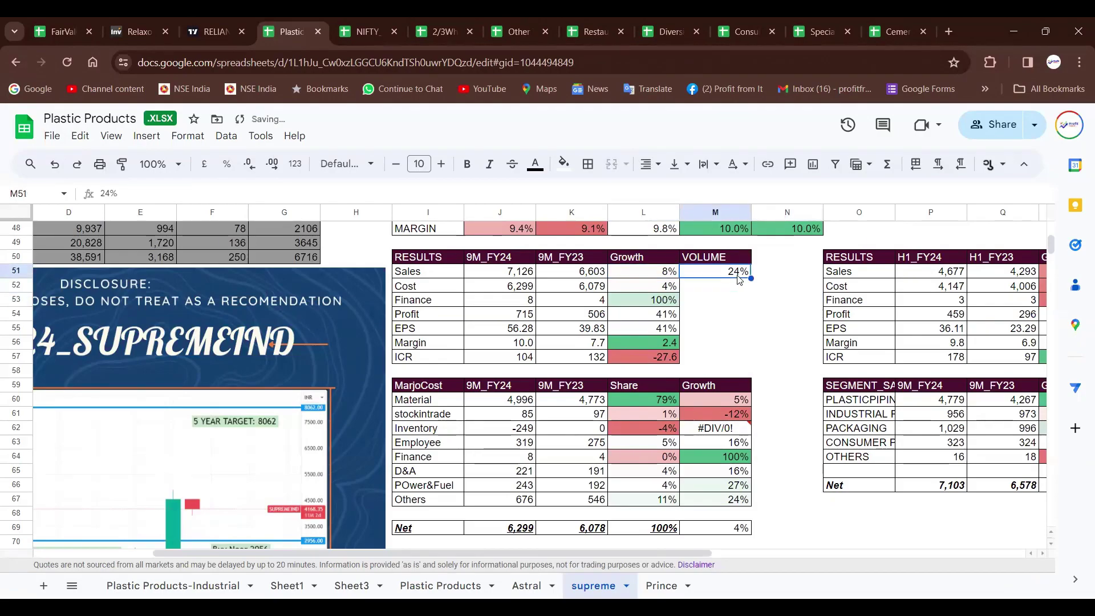
mouse_move(733, 271)
mouse_down()
mouse_move(671, 260)
mouse_move(667, 271)
mouse_move(680, 263)
mouse_up()
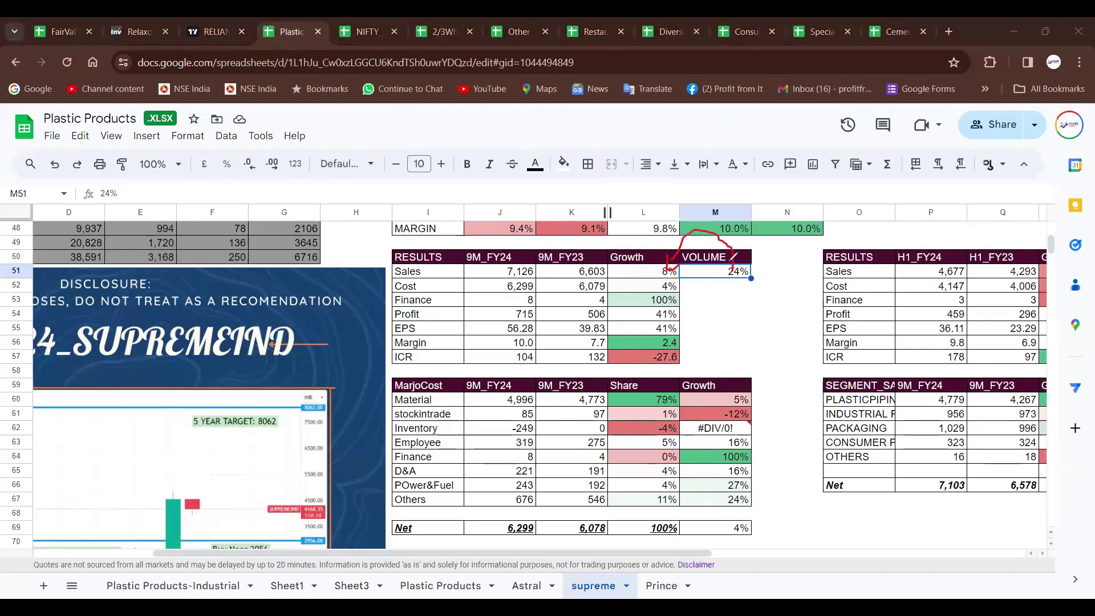
click(56, 518)
Step: Examine the PE_22, T_PE_24 and F_PE_24 valuation ratios in the EPS and PE table
scroll(568, 346, up, 3)
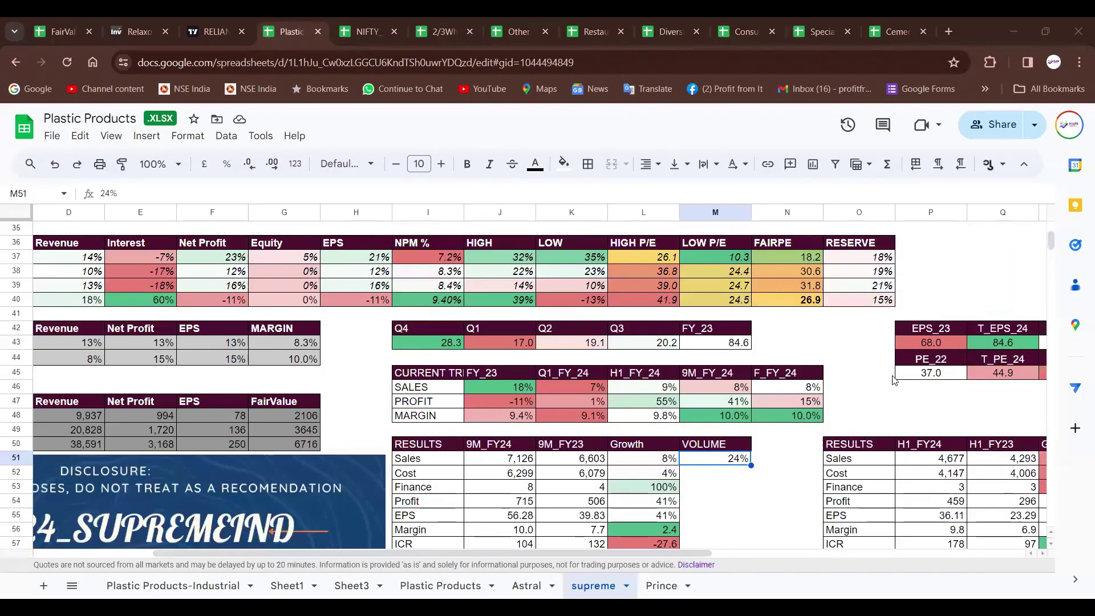
click(938, 374)
key(Right)
key(Right)
scroll(938, 373, right, 1)
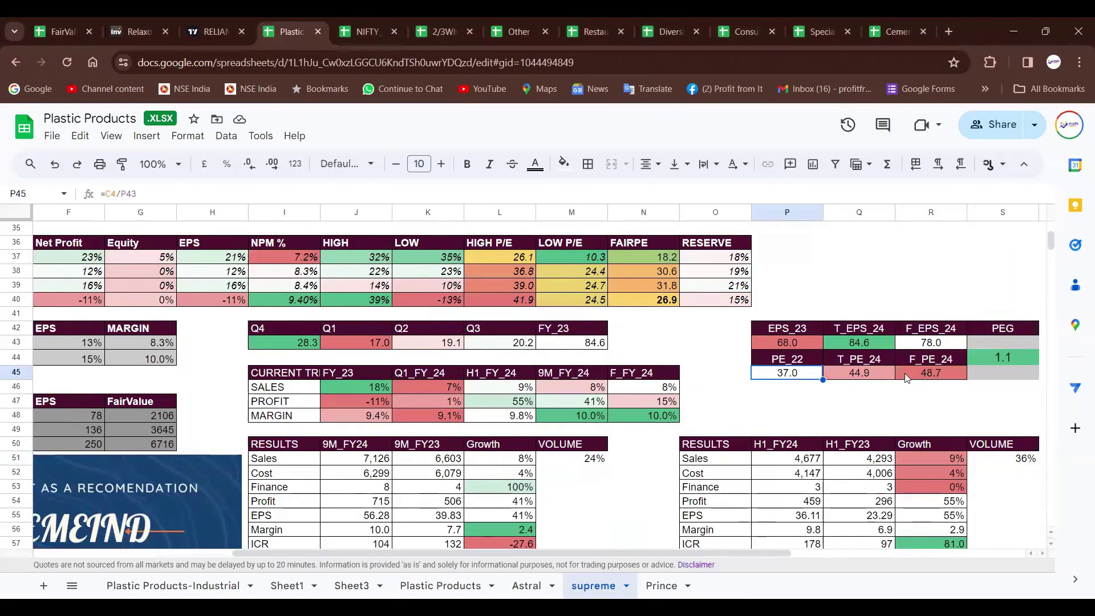
click(861, 375)
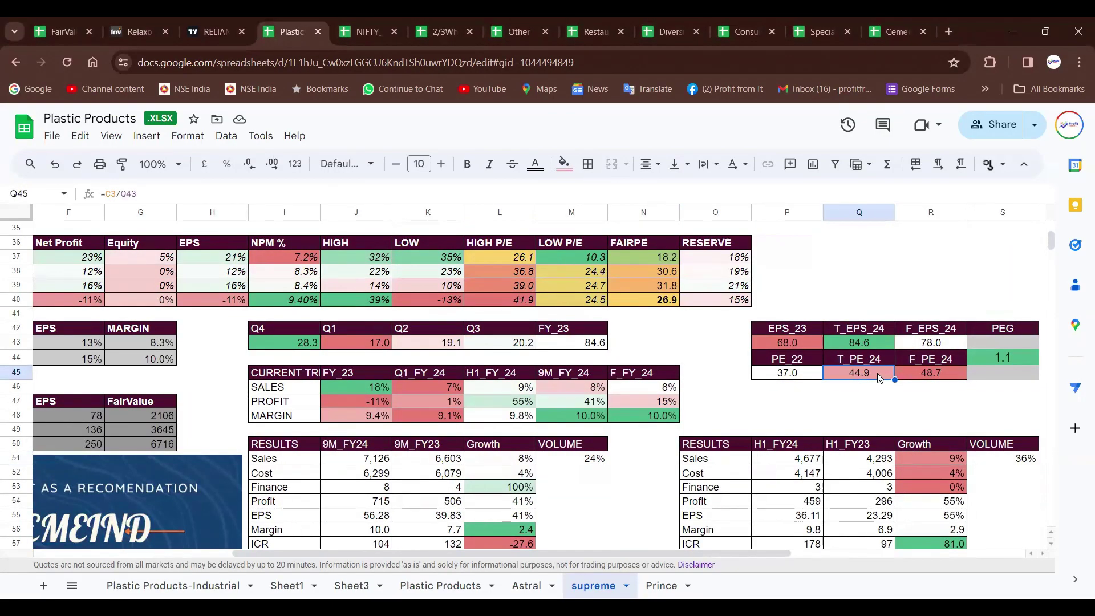
Step: Check the 9M_FY_24 sales growth in the trend table and return to the Supreme Industries price chart on Investing.com
click(587, 390)
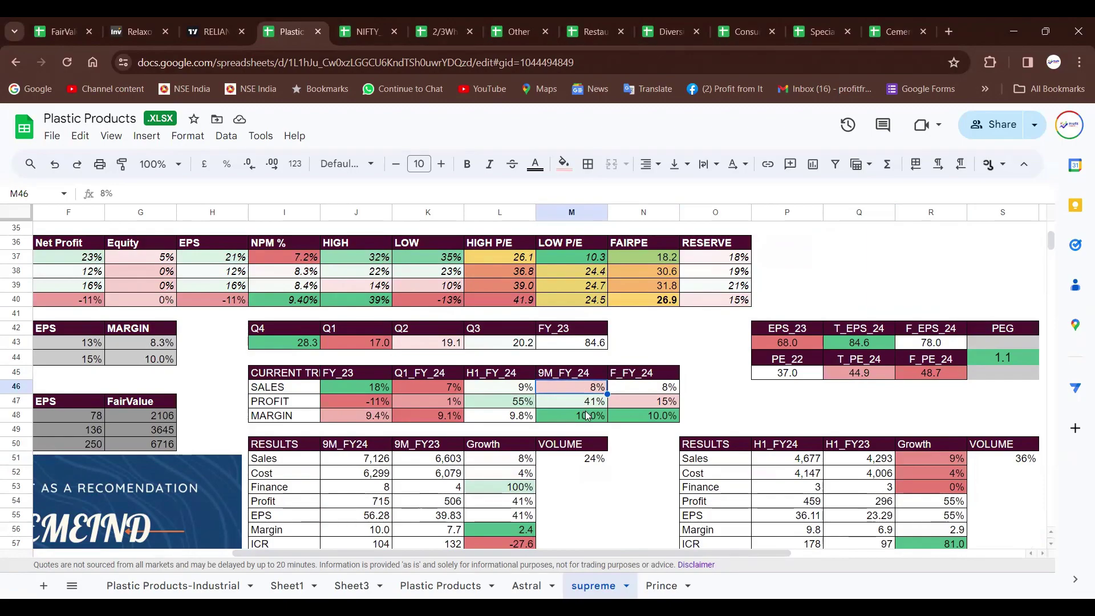
click(137, 32)
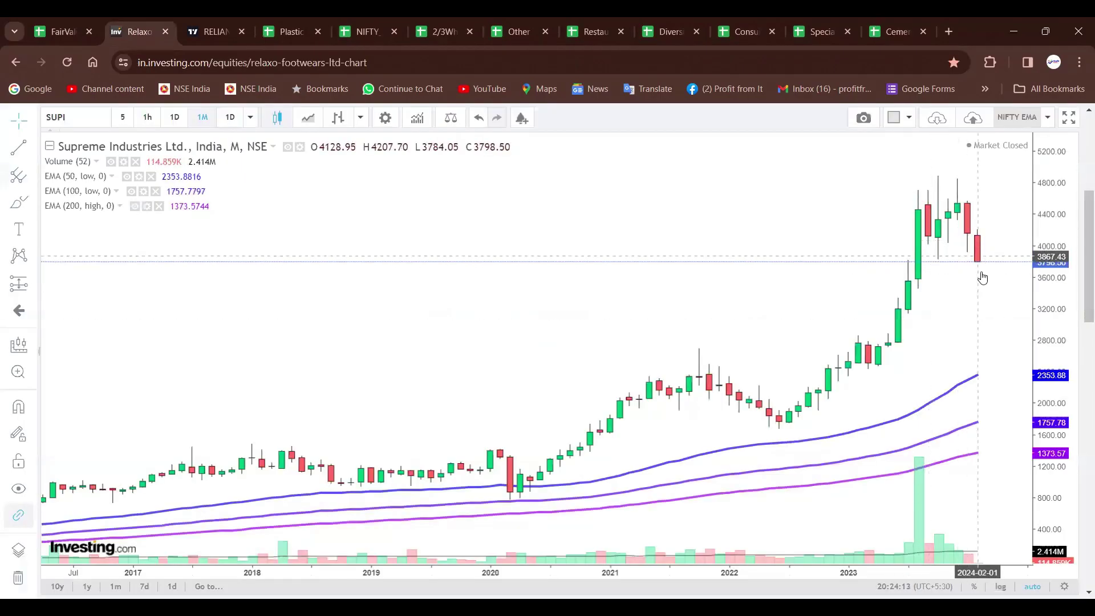
Step: Return to the Plastic Products spreadsheet and compare 9M_FY24 sales growth with the volume growth and the 9M and F_FY_24 sales trend
scroll(982, 268, up, 2)
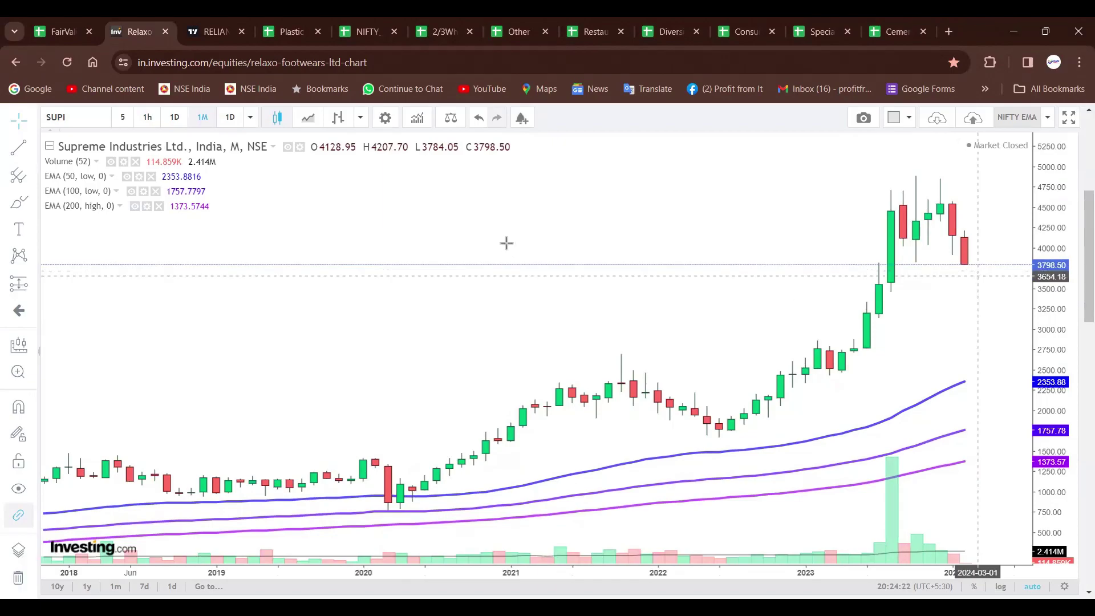
click(290, 32)
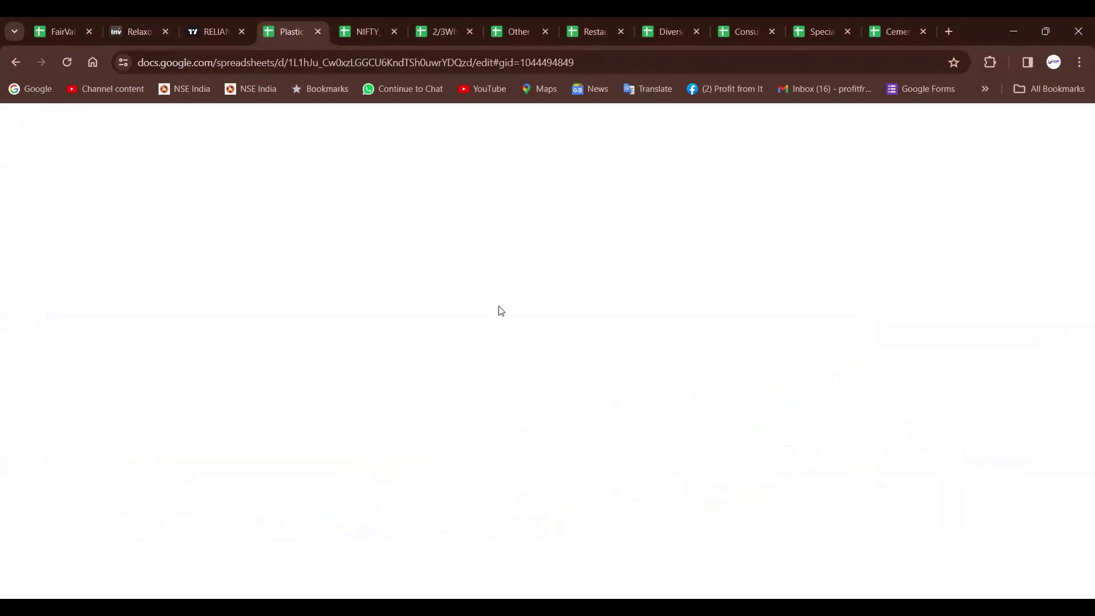
scroll(670, 410, down, 2)
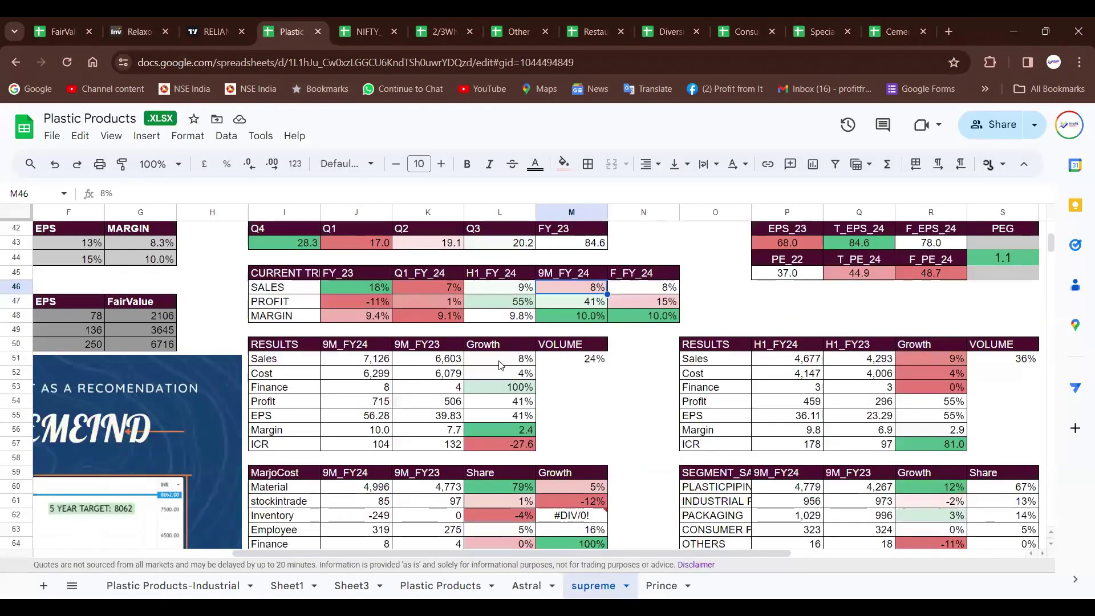
click(500, 359)
click(590, 355)
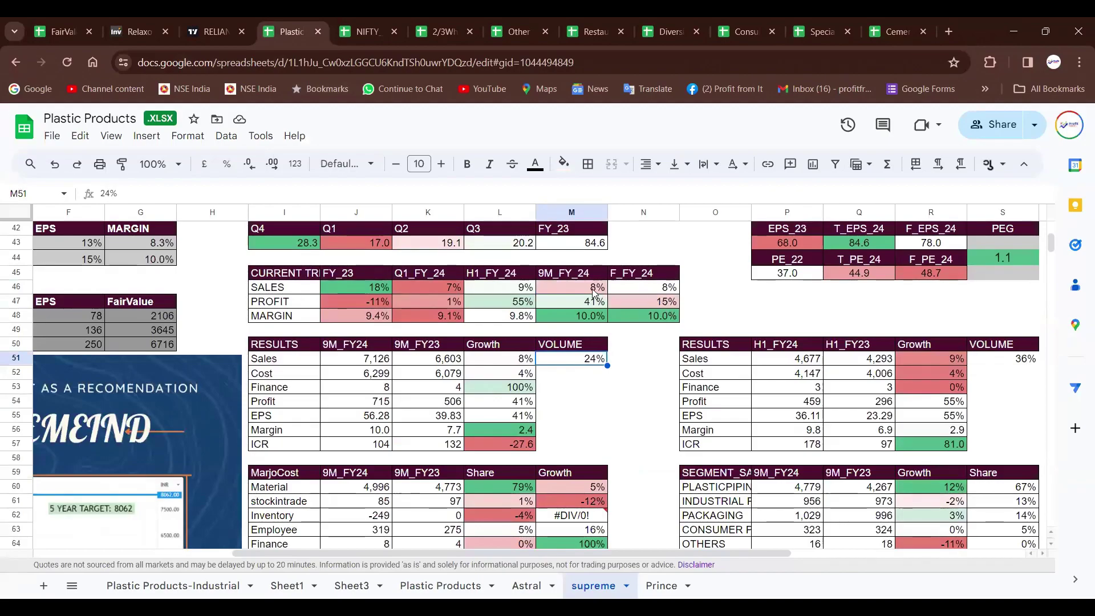
drag(596, 289, 656, 290)
click(634, 374)
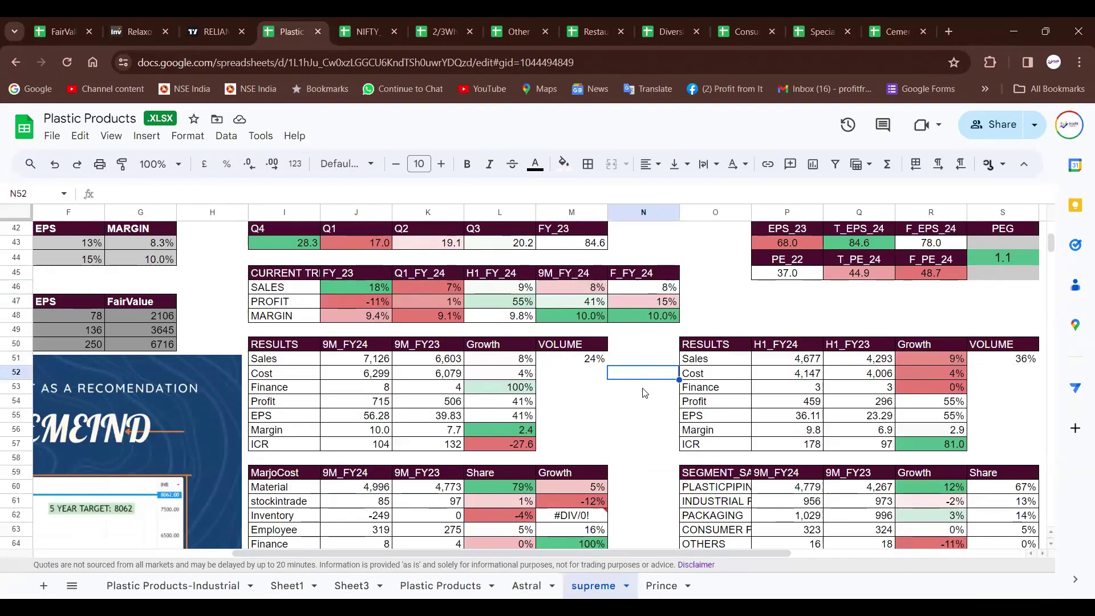
Step: Draw a freehand cross beside the 9M_FY_24 sales growth and an arrow curving down towards the volume growth, and clear the annotation
click(534, 110)
click(706, 241)
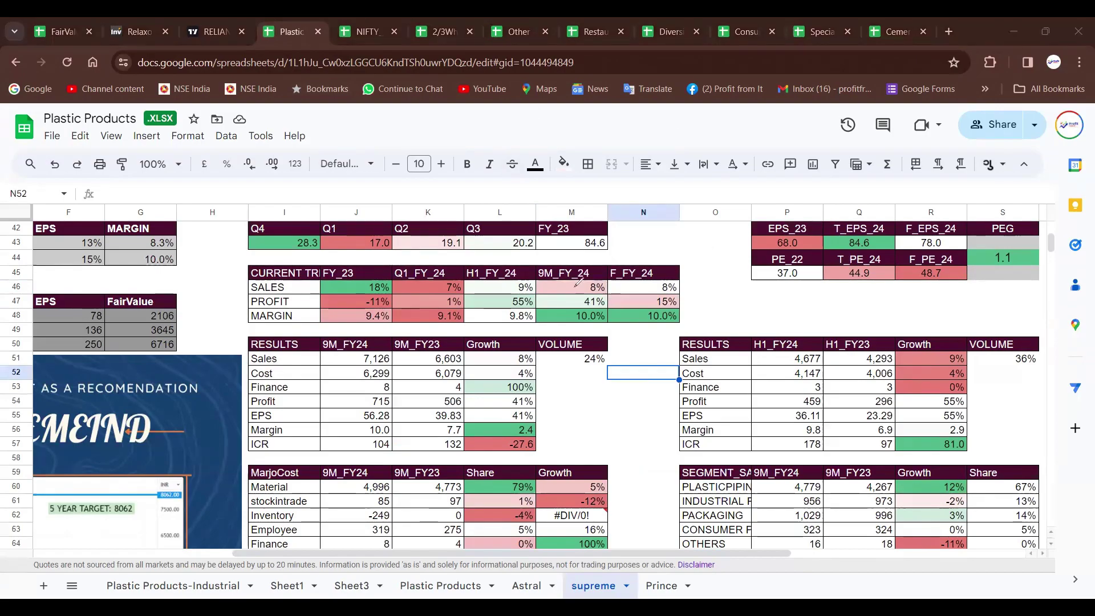
mouse_move(557, 287)
mouse_down()
mouse_move(572, 290)
mouse_move(559, 299)
mouse_move(640, 344)
mouse_move(625, 354)
mouse_move(636, 365)
mouse_up()
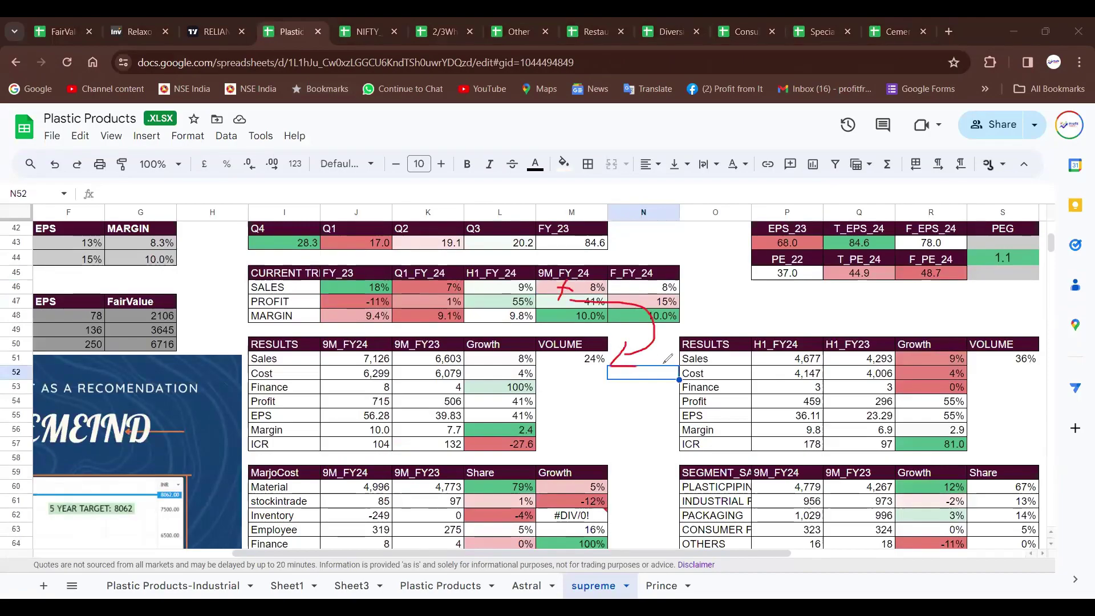
click(75, 394)
Step: Circle the 9M_FY_24 and FY_23 profit growth figures in the trend table, clearing the untidy strokes
mouse_move(596, 283)
mouse_down()
mouse_move(593, 314)
mouse_move(601, 271)
mouse_up()
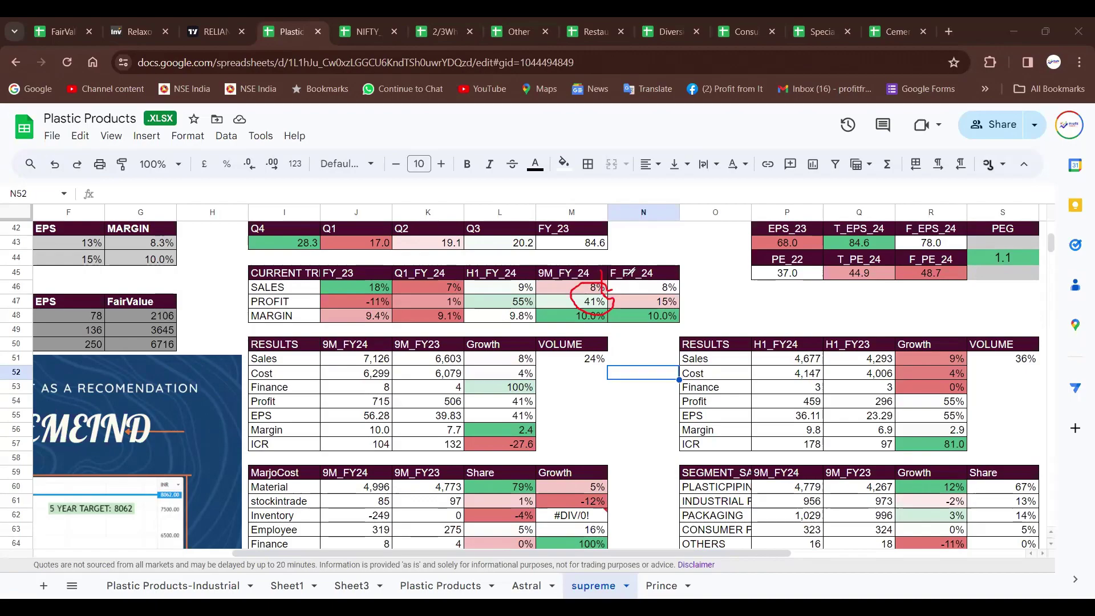
key(e)
mouse_move(611, 308)
mouse_down()
mouse_move(587, 315)
mouse_move(608, 313)
mouse_up()
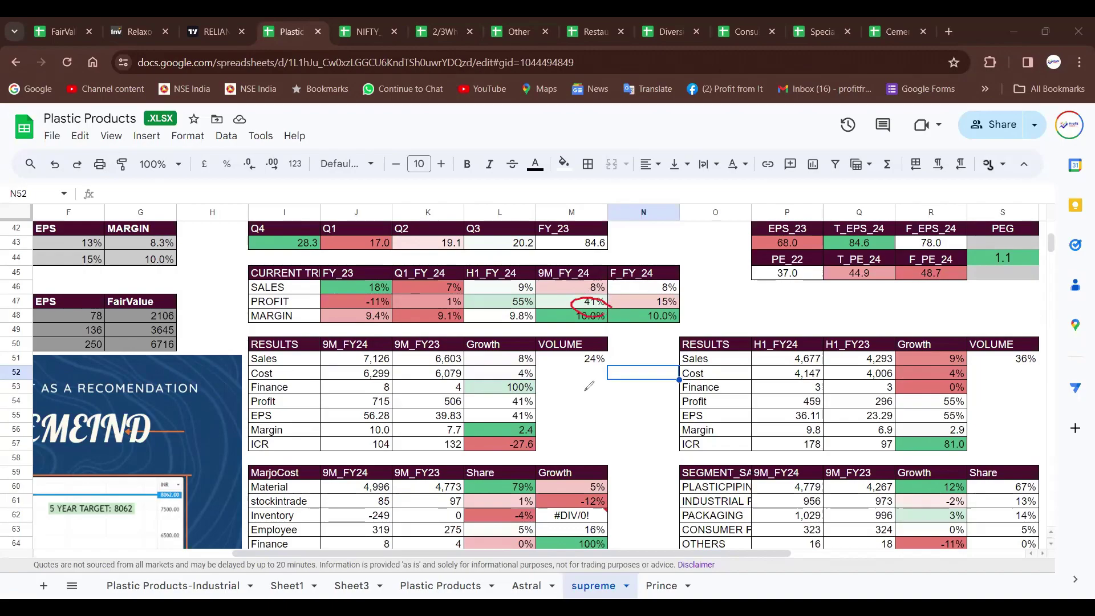
key(e)
mouse_move(613, 306)
mouse_down()
mouse_move(568, 300)
mouse_move(595, 319)
mouse_move(610, 300)
mouse_up()
mouse_move(399, 295)
mouse_down()
mouse_move(368, 288)
mouse_move(395, 315)
mouse_move(399, 297)
mouse_up()
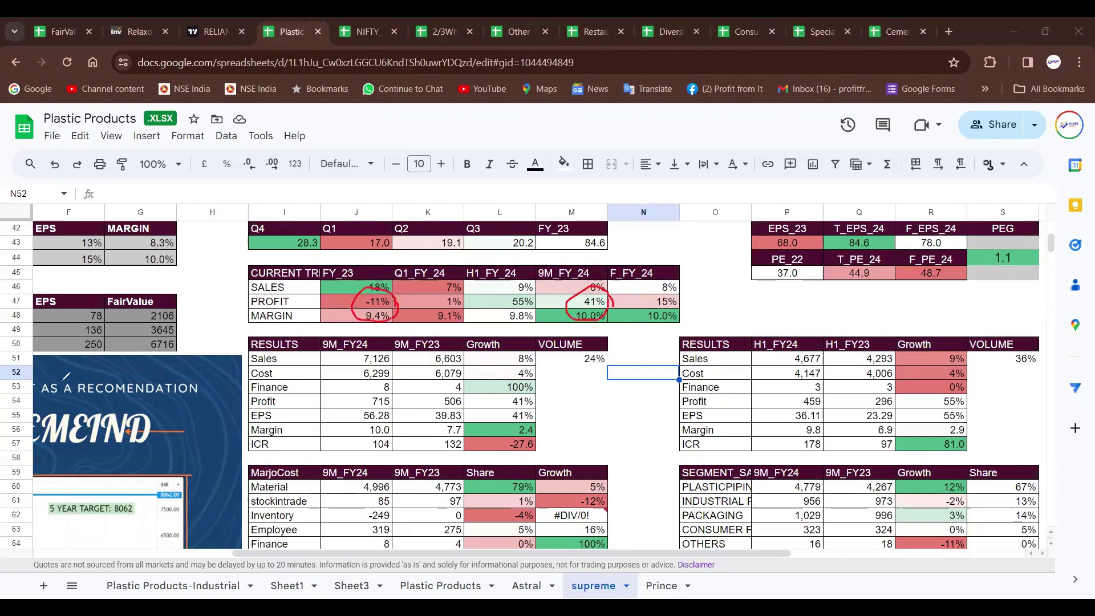
Step: Circle the FY_23 sales growth, draw freehand arrows from FY_23 to the 9M_FY_24 profit growth, and clear the annotations
mouse_move(351, 285)
mouse_down()
mouse_move(400, 276)
mouse_move(379, 279)
mouse_up()
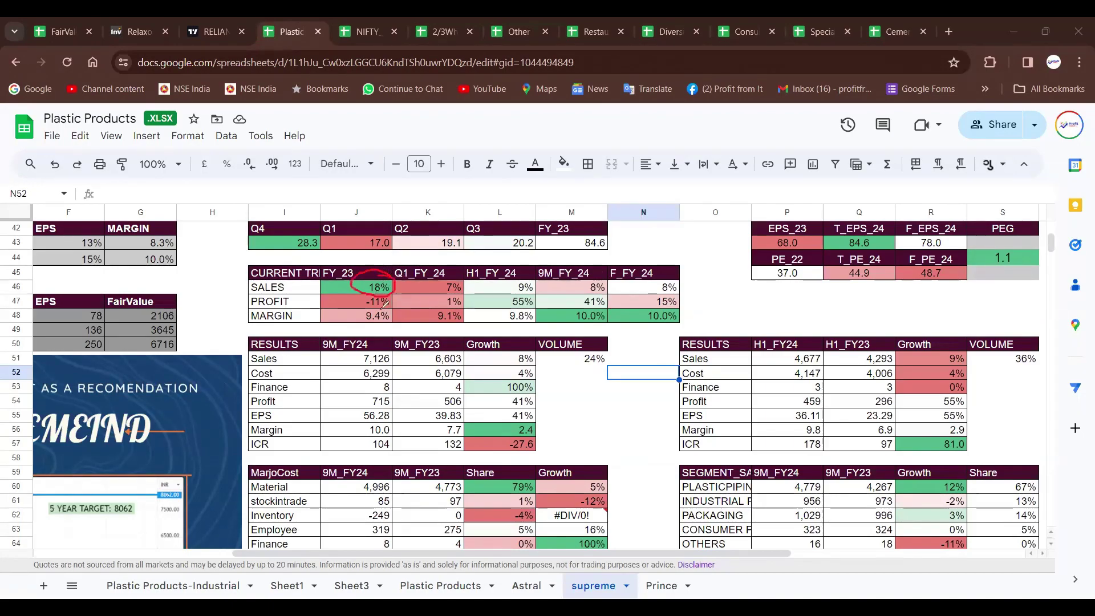
mouse_move(366, 329)
mouse_down()
mouse_move(450, 376)
mouse_move(581, 303)
mouse_move(581, 312)
mouse_up()
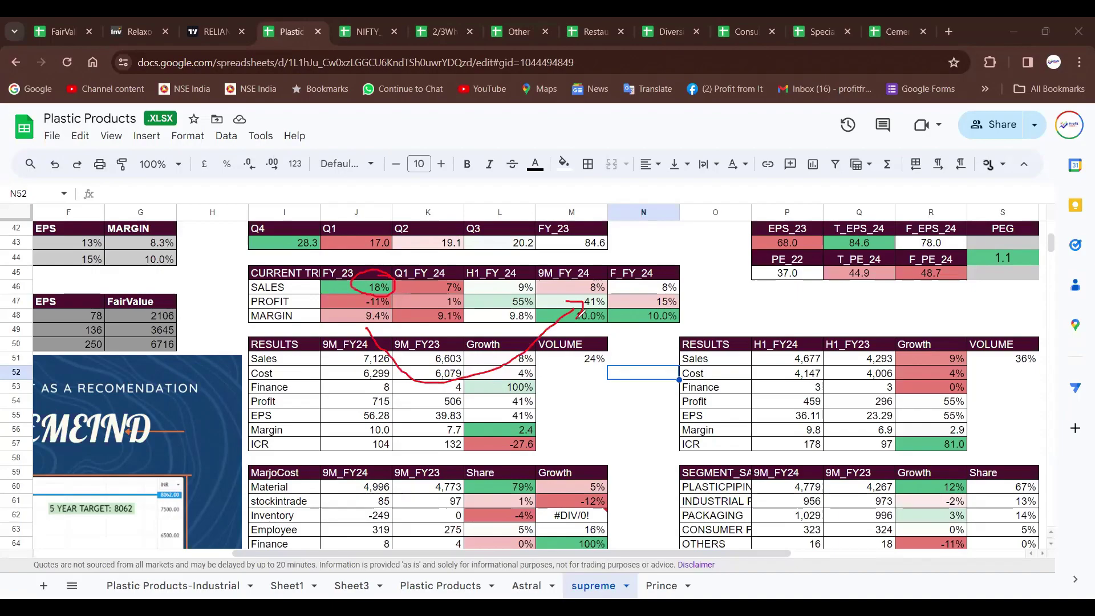
mouse_move(402, 284)
mouse_down()
mouse_move(570, 272)
mouse_move(609, 298)
mouse_move(551, 317)
mouse_up()
key(Escape)
Step: Return to the Supreme Industries price chart on Investing.com and leave free space after the latest candles
click(140, 32)
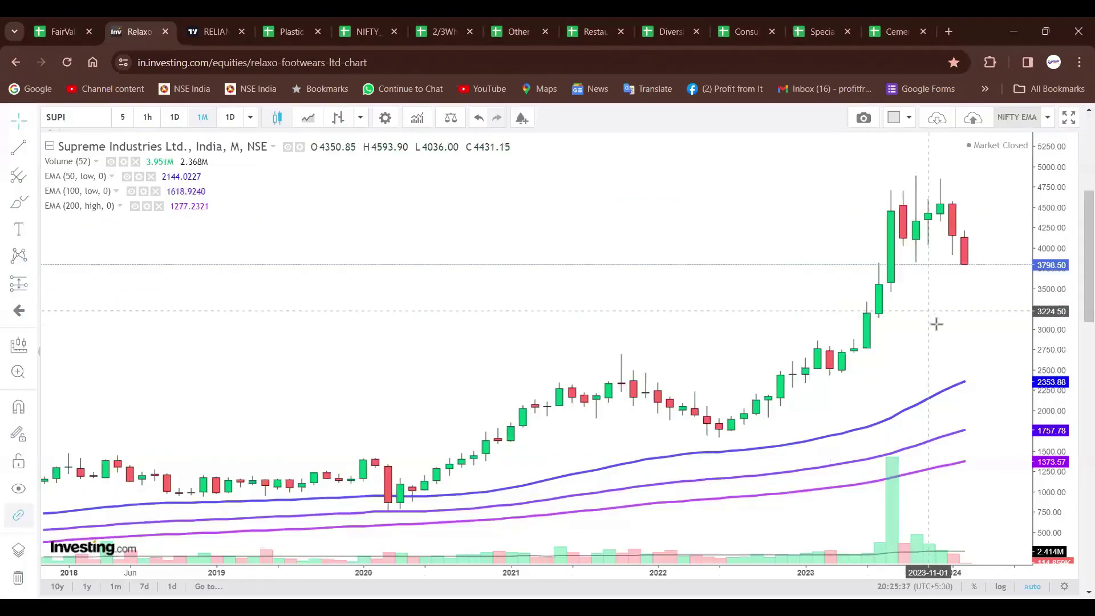
scroll(967, 386, down, 1)
drag(964, 381, 822, 391)
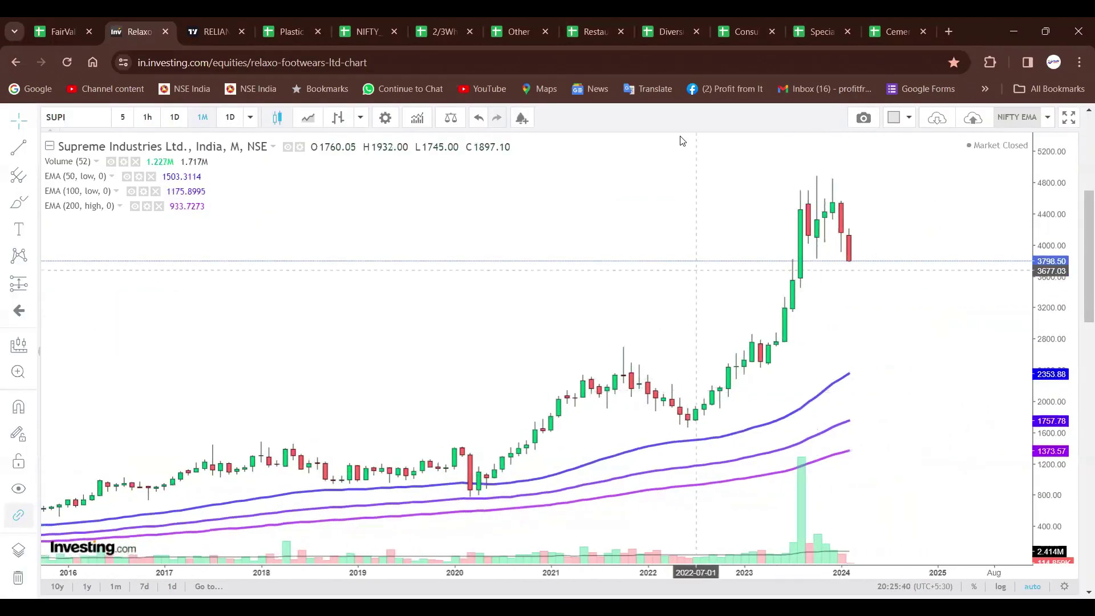
Step: Draw a sideways arrow from the latest candles and handwrite a cross and the word SIP on the price chart
mouse_move(822, 256)
mouse_down()
mouse_move(904, 242)
mouse_move(896, 279)
mouse_up()
drag(379, 255, 330, 230)
mouse_move(361, 222)
mouse_down()
mouse_move(295, 353)
mouse_move(330, 343)
mouse_up()
mouse_move(410, 302)
mouse_down()
mouse_move(411, 321)
mouse_move(424, 298)
mouse_up()
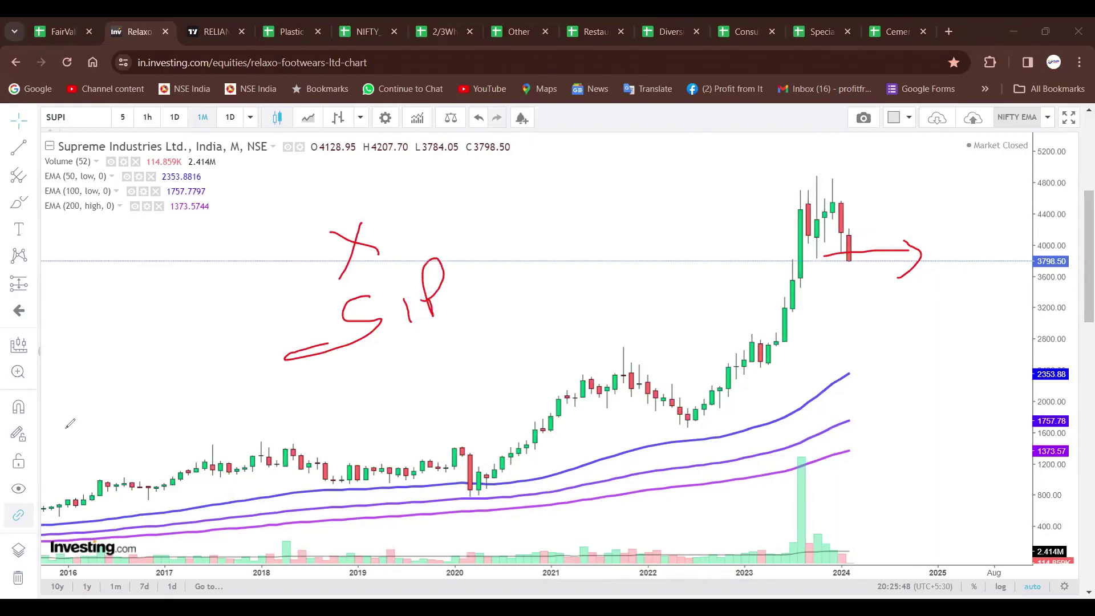
Step: Examine the stock's full monthly price history from 1995 to 2024
scroll(572, 368, down, 10)
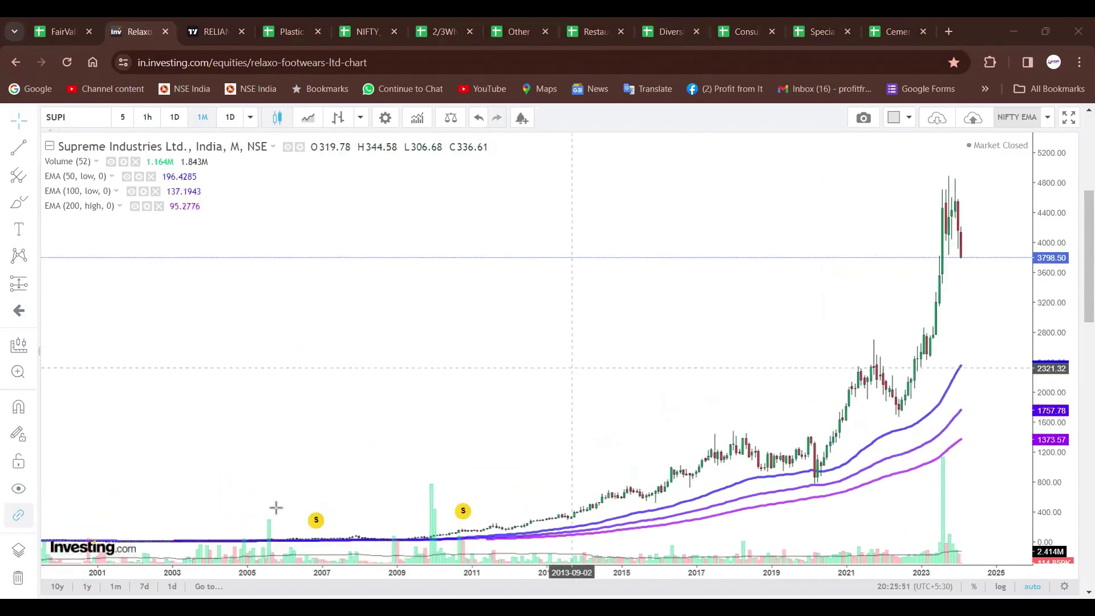
drag(271, 516, 907, 419)
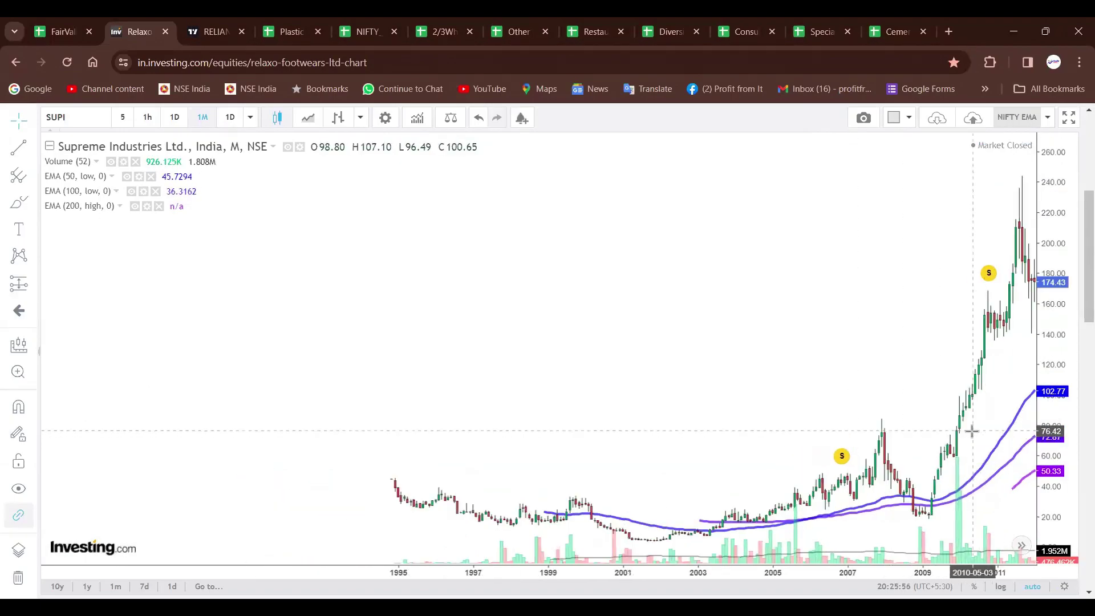
drag(941, 430, 915, 428)
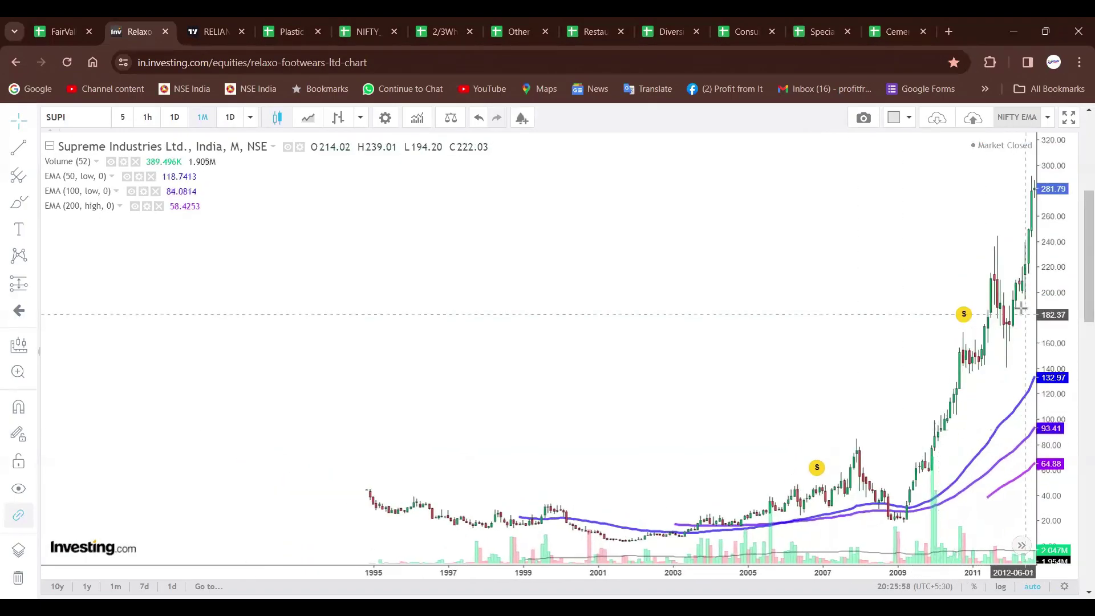
drag(946, 313, 744, 333)
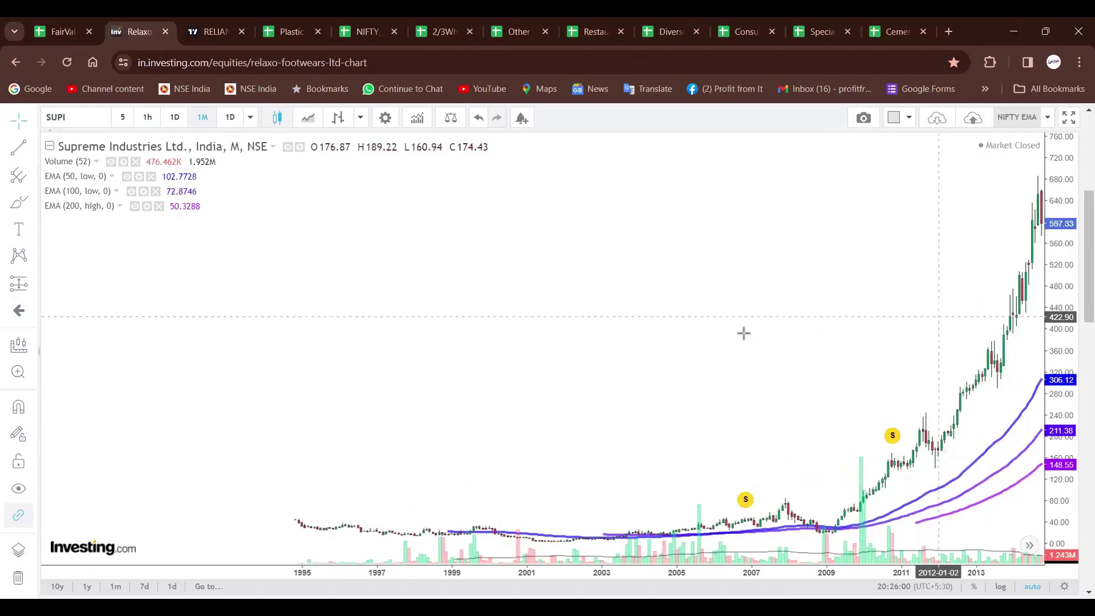
drag(872, 354, 747, 366)
scroll(943, 468, down, 2)
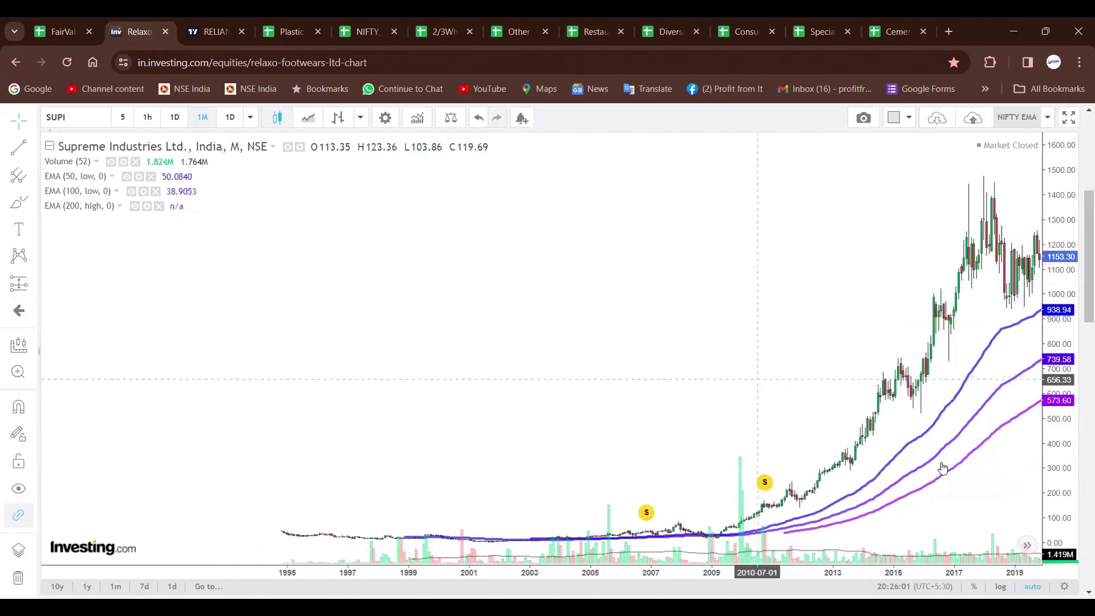
scroll(942, 468, right, 4)
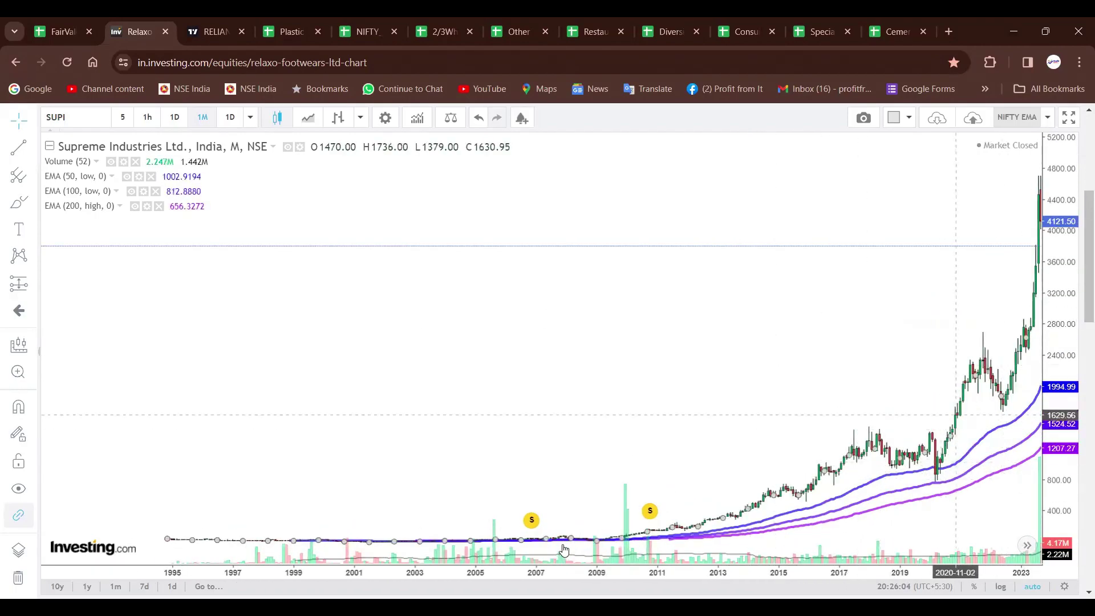
scroll(984, 296, up, 3)
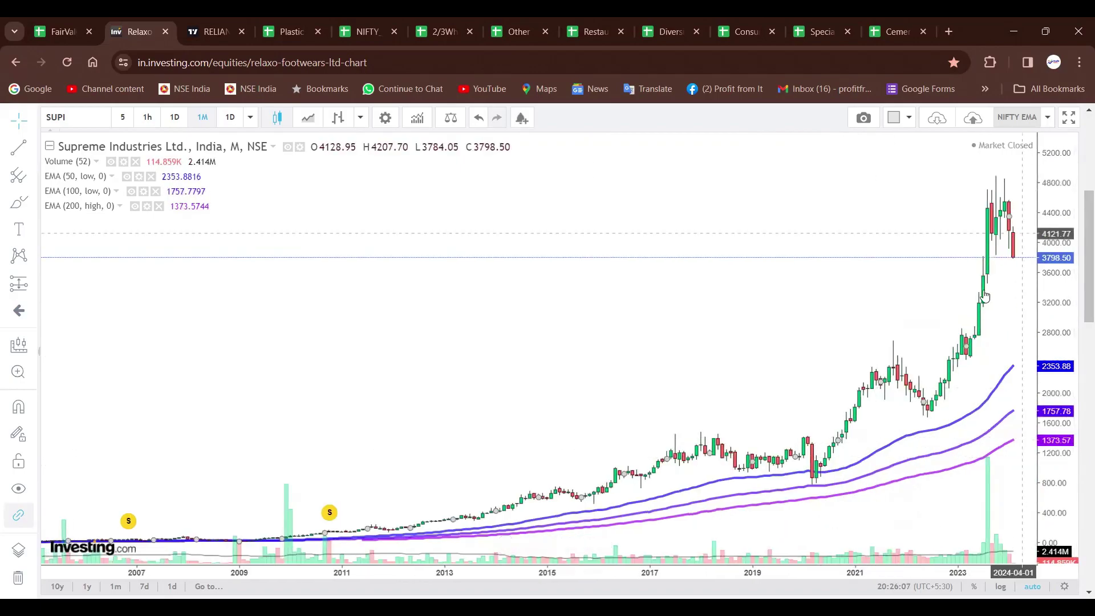
scroll(1008, 321, down, 2)
drag(1000, 332, 672, 437)
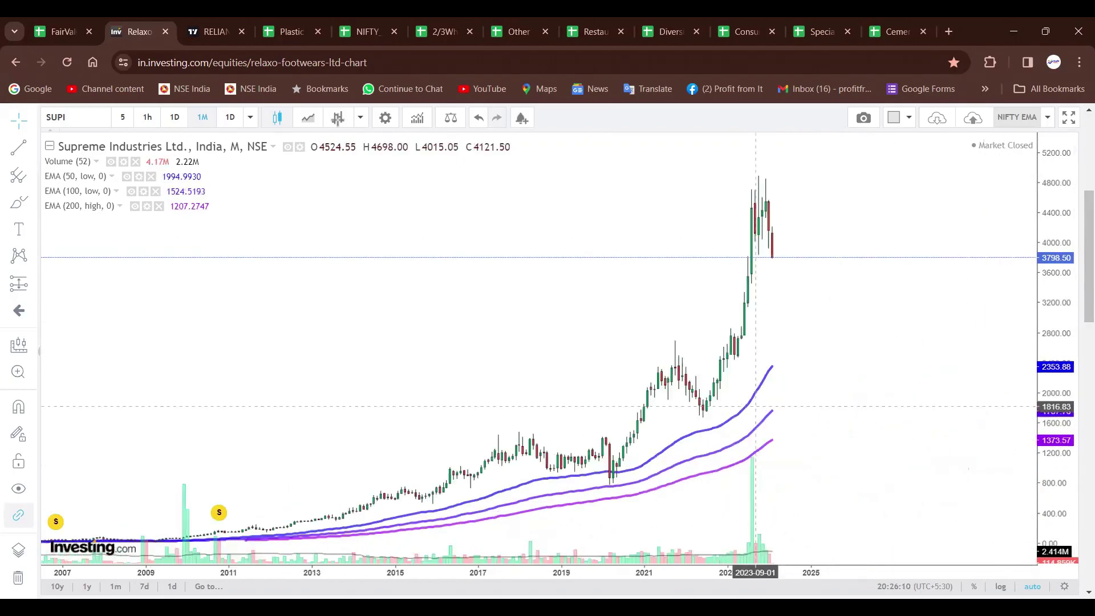
drag(756, 407, 672, 399)
Step: Return to the Plastic Products spreadsheet and check the FY_2030 revenue and net profit estimates in the Estimate table
key(ctrl+Tab)
key(ctrl+Tab)
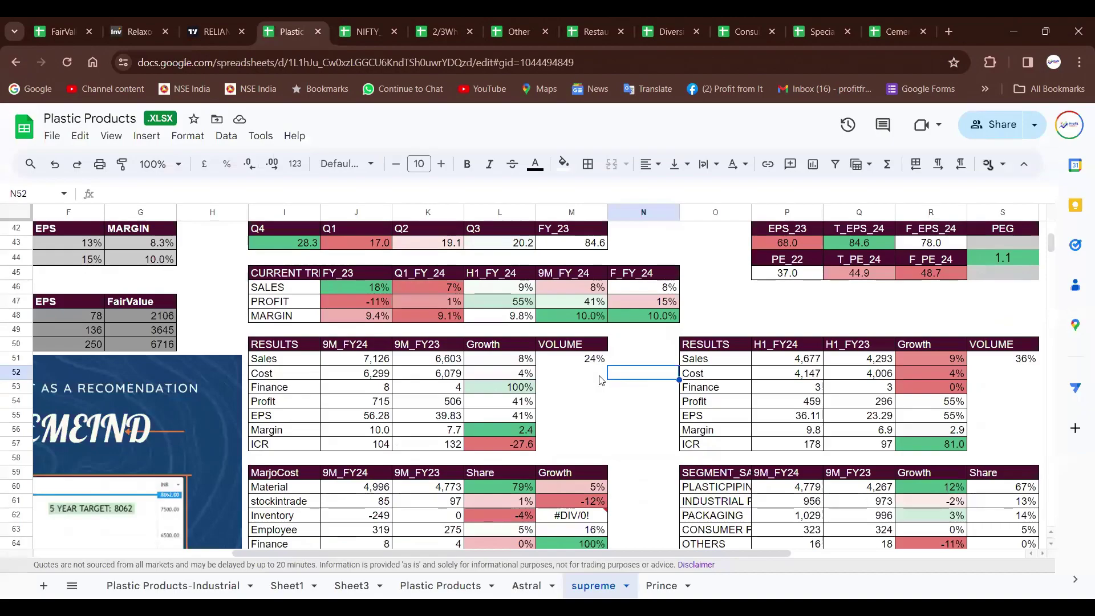
click(161, 315)
key(Left)
key(Left)
key(Left)
key(Left)
key(Left)
key(Left)
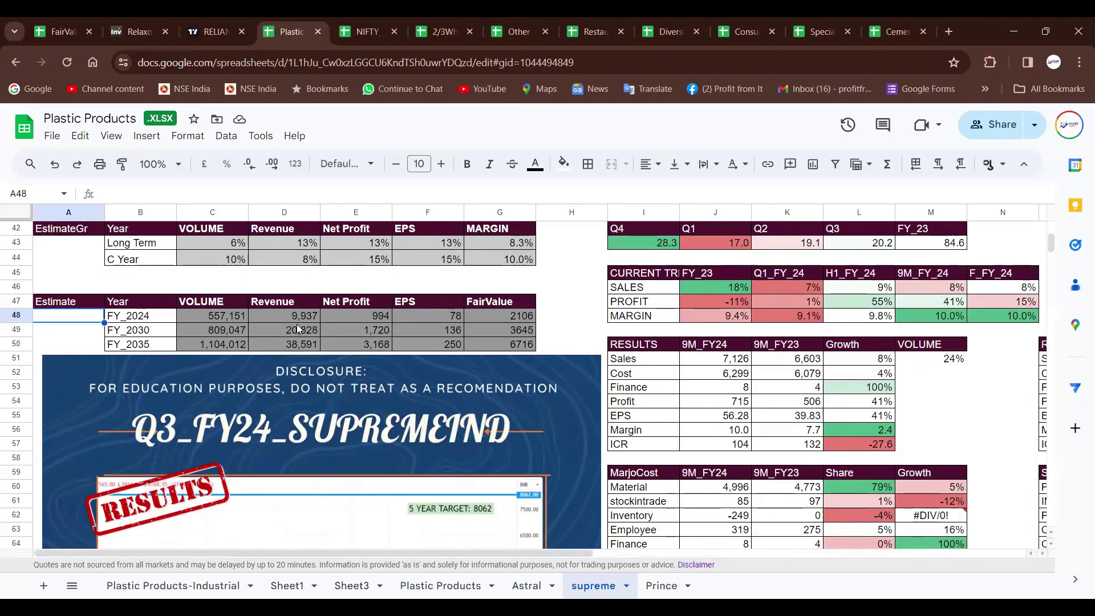
click(309, 331)
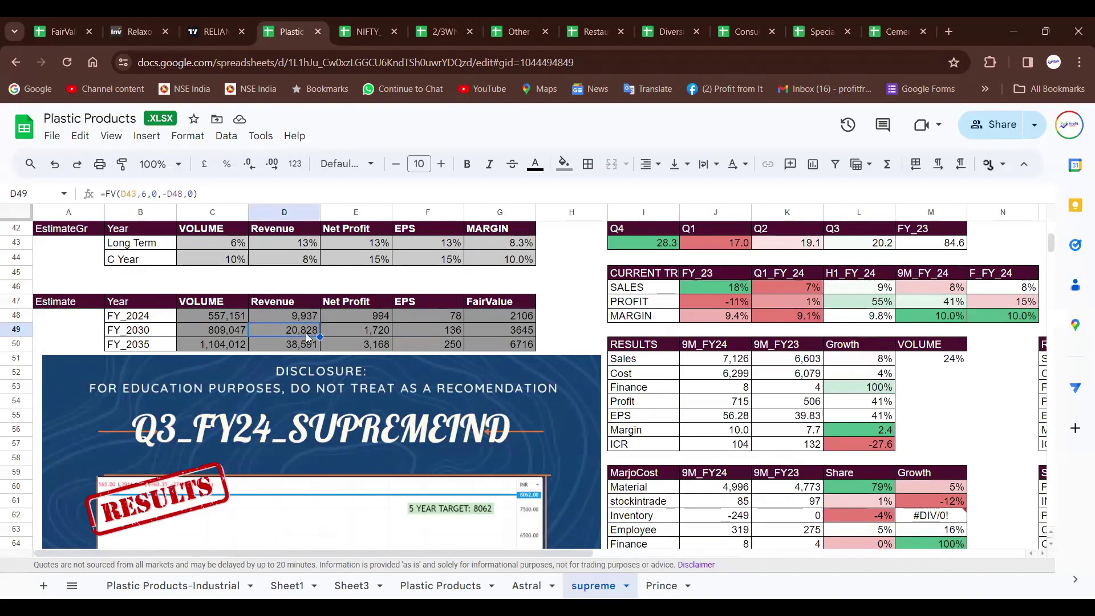
click(376, 330)
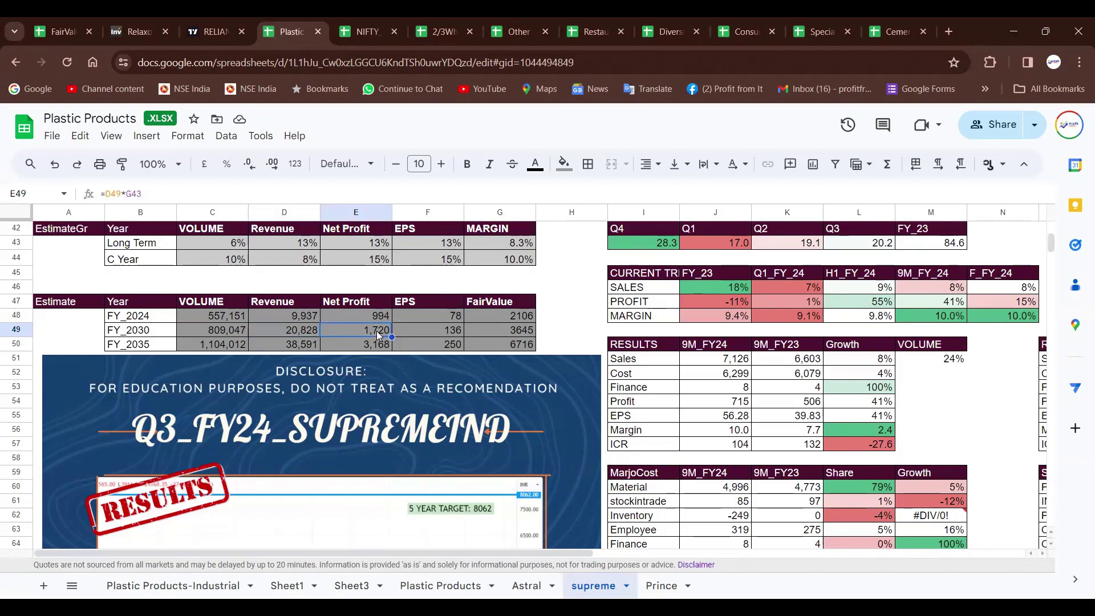
Step: Go back to the Supreme Industries price chart and examine the monthly candles up to 2024
click(132, 25)
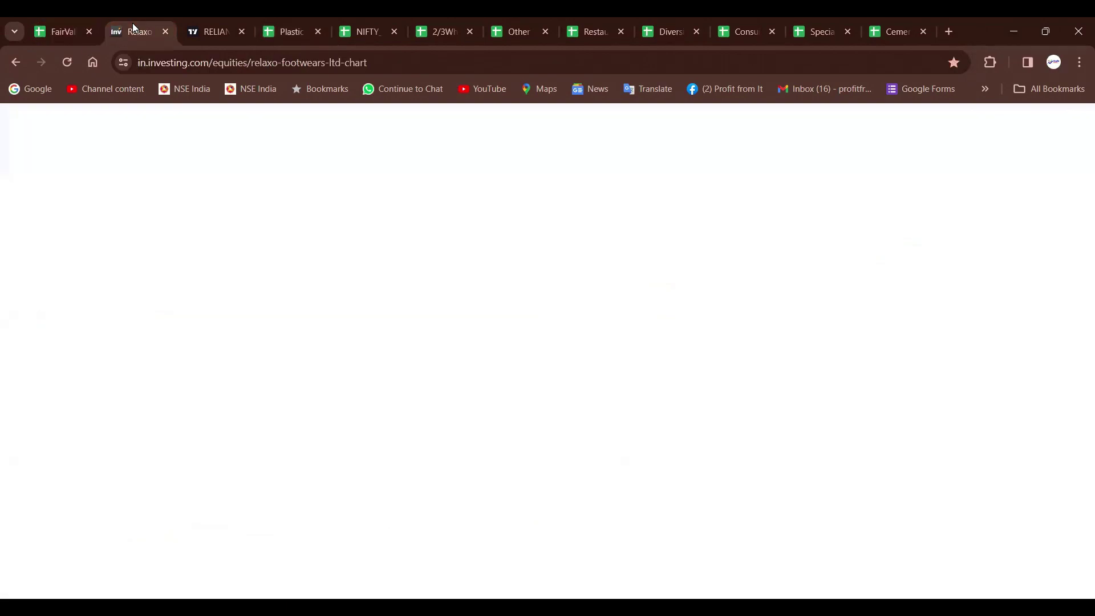
click(574, 543)
scroll(854, 387, up, 5)
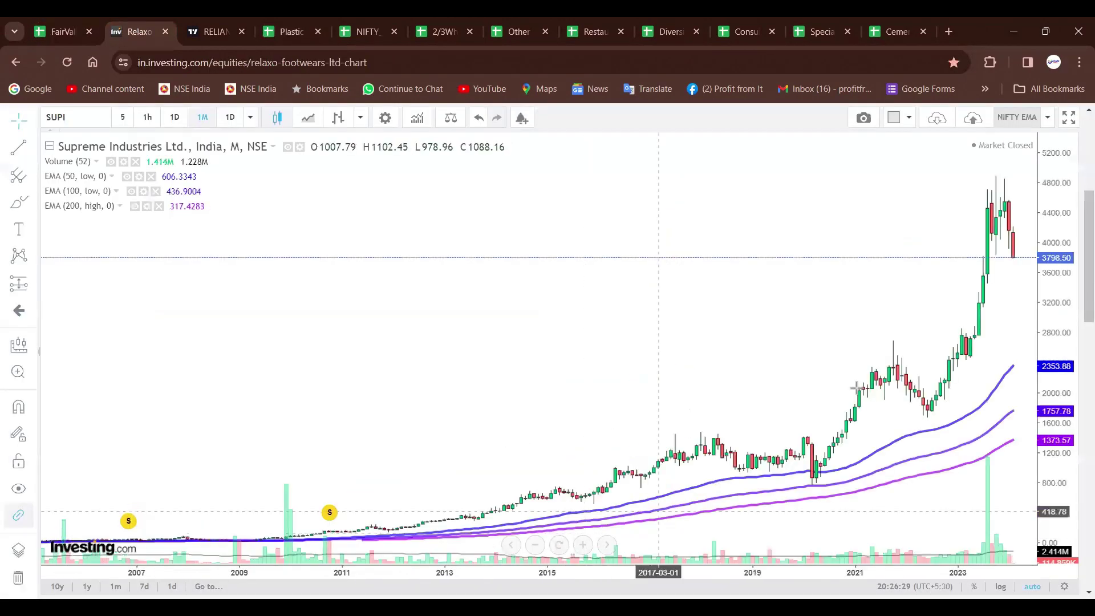
scroll(950, 329, up, 3)
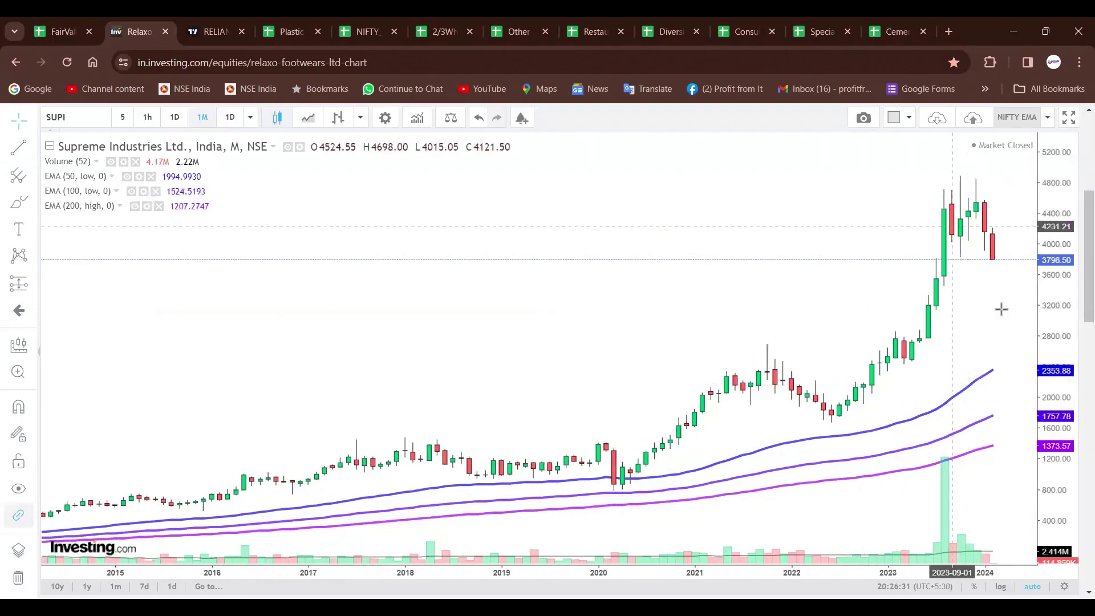
drag(966, 330, 711, 324)
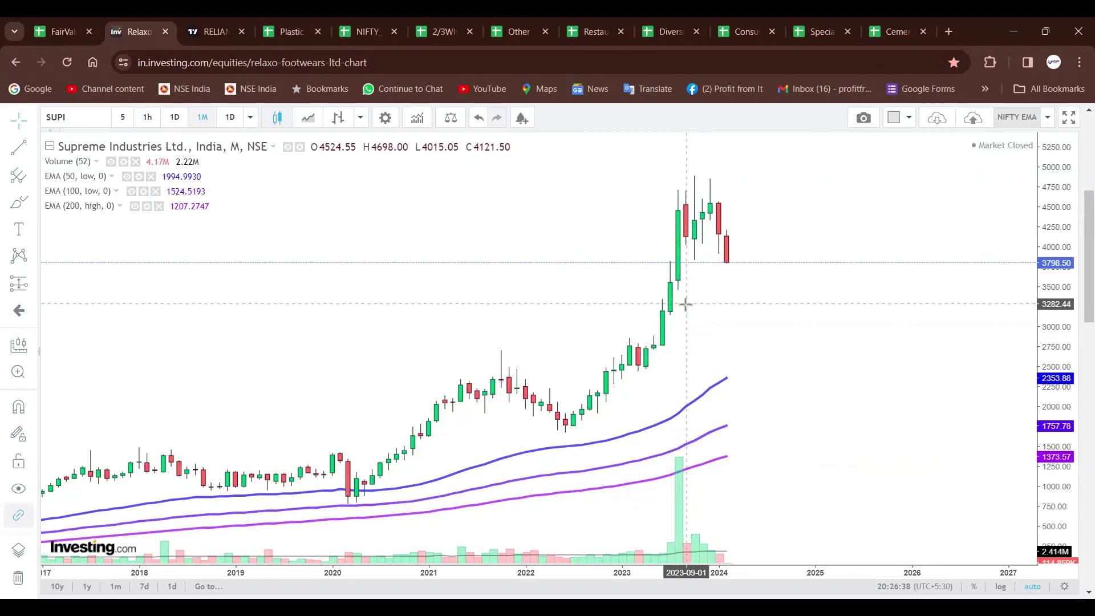
Step: Mark the 2022–2023 rally and the sideways phases of 2021 and late 2023 with freehand arrows, and clear the annotations
drag(580, 411, 689, 204)
drag(691, 232, 730, 235)
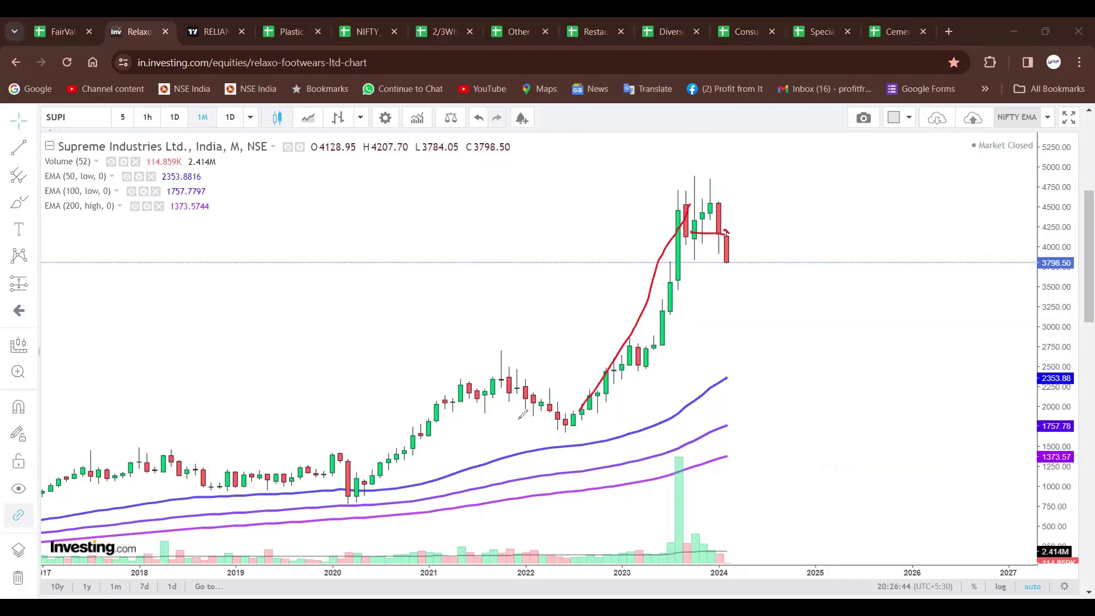
mouse_move(488, 401)
mouse_down()
mouse_move(538, 411)
mouse_move(523, 422)
mouse_up()
click(47, 529)
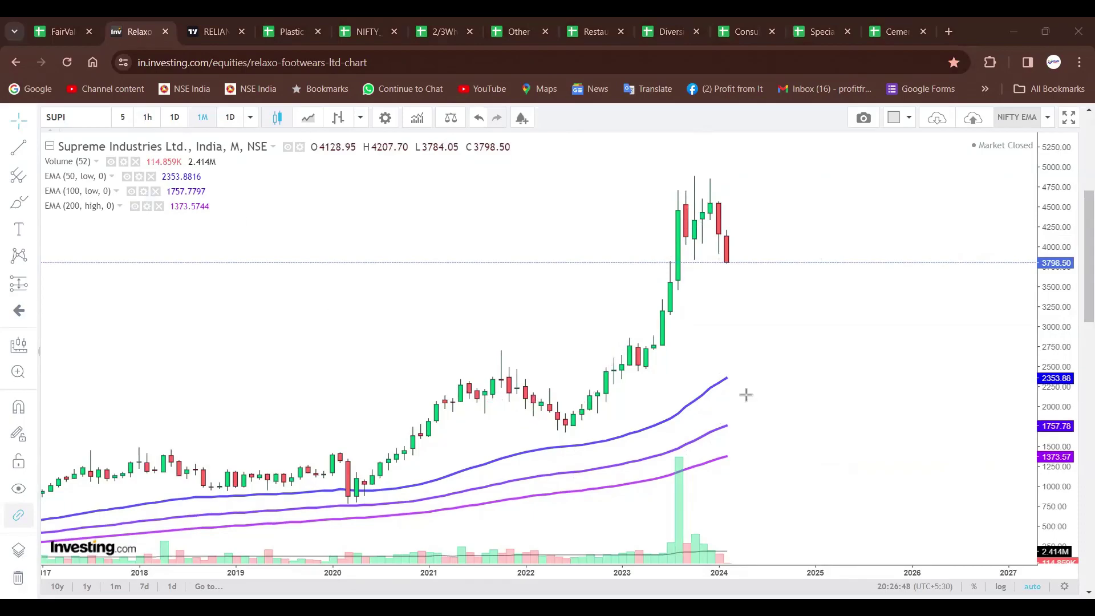
Step: Measure the price rise and duration from the July 2022 low to the October 2023 low on the chart
click(18, 345)
click(573, 431)
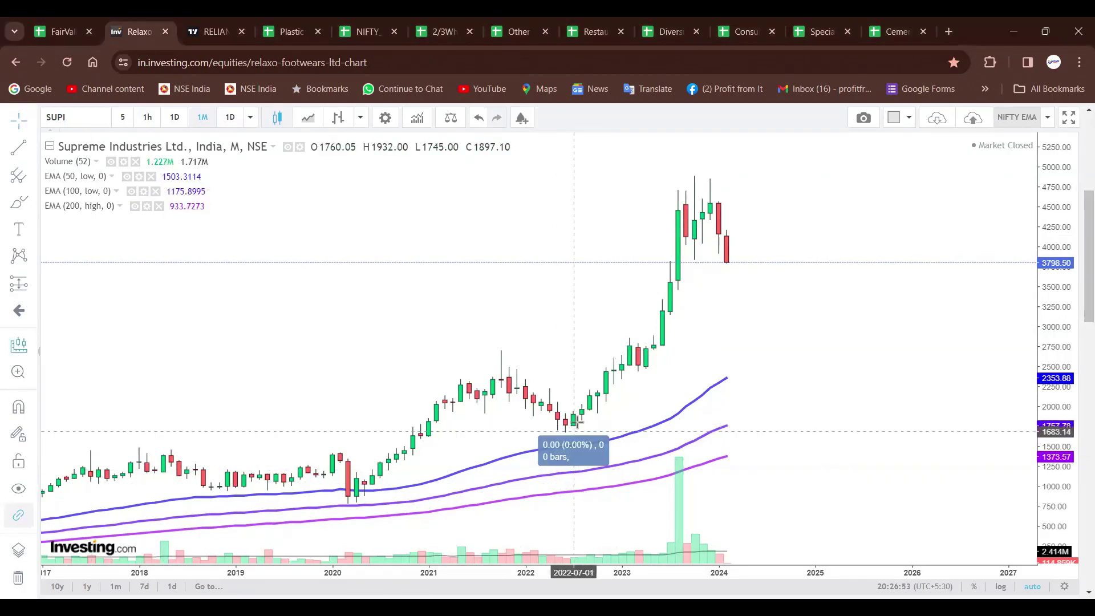
click(694, 261)
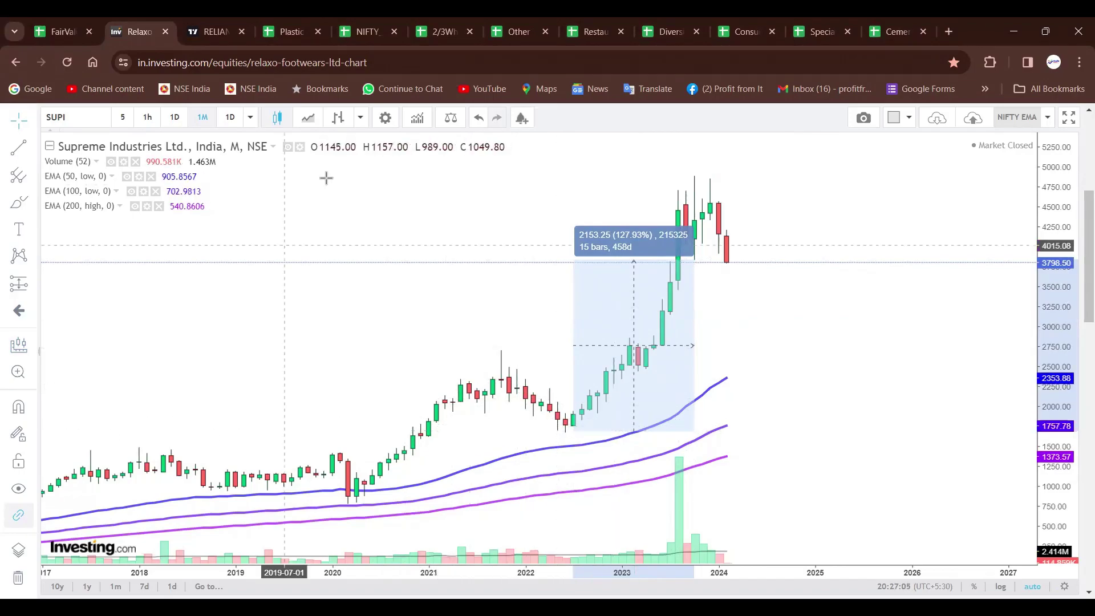
Step: Handwrite the note "16m = 3x" in red in the empty area above the 2020–2022 candles
drag(343, 211, 346, 235)
mouse_move(374, 199)
mouse_down()
mouse_move(361, 216)
mouse_move(409, 212)
mouse_up()
drag(425, 203, 441, 215)
drag(460, 196, 467, 212)
drag(481, 199, 498, 198)
drag(489, 190, 488, 210)
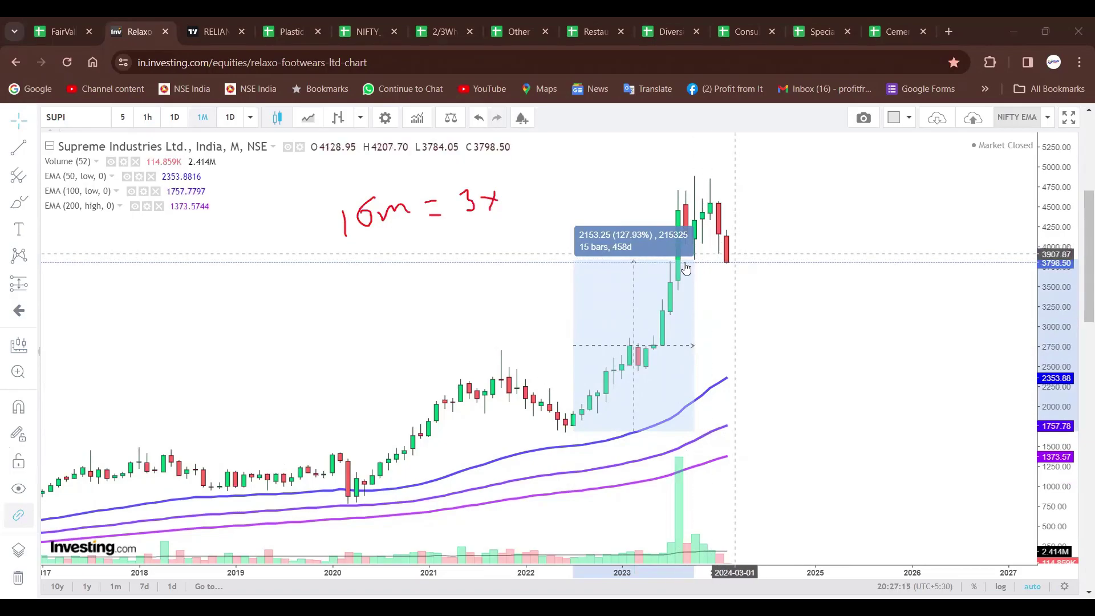
Step: Measure the price change and duration from September 2023 to February 2024, and clear the handwritten note and the measurement
click(19, 352)
click(686, 251)
click(726, 271)
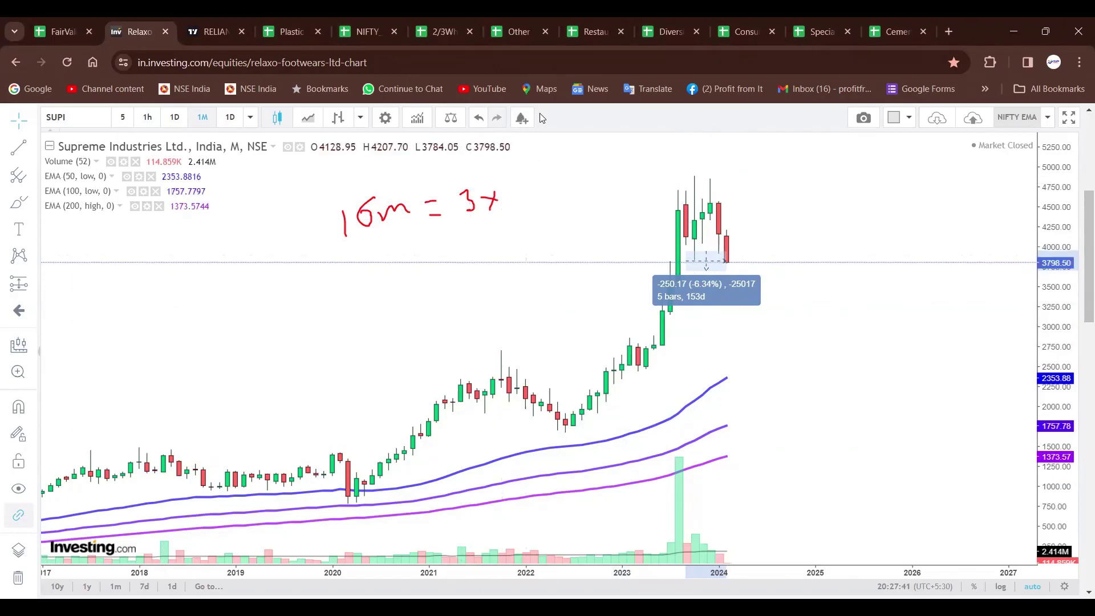
key(Escape)
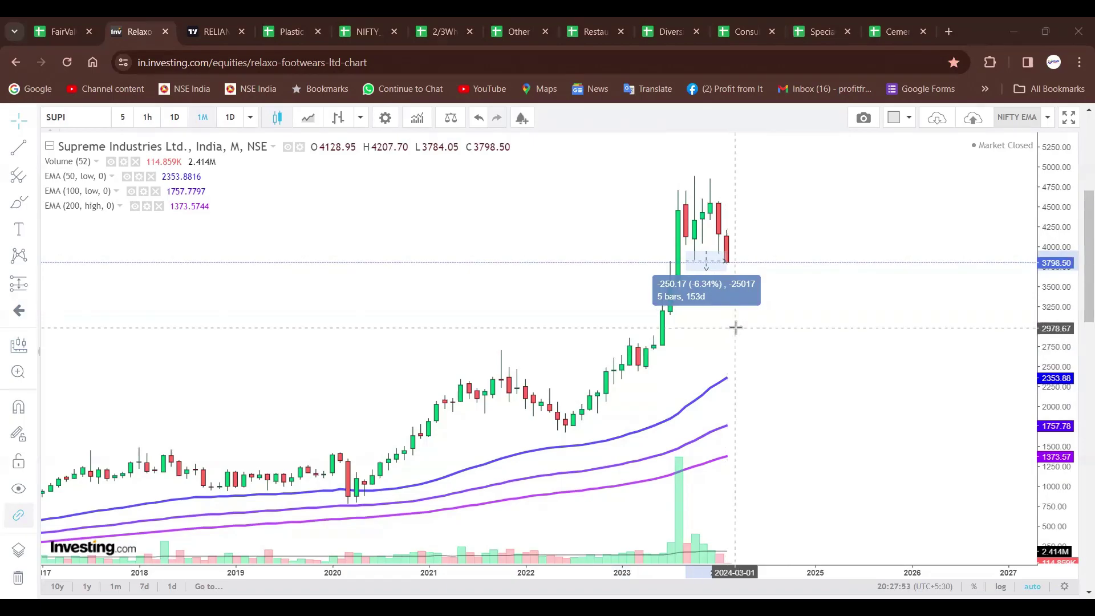
click(736, 328)
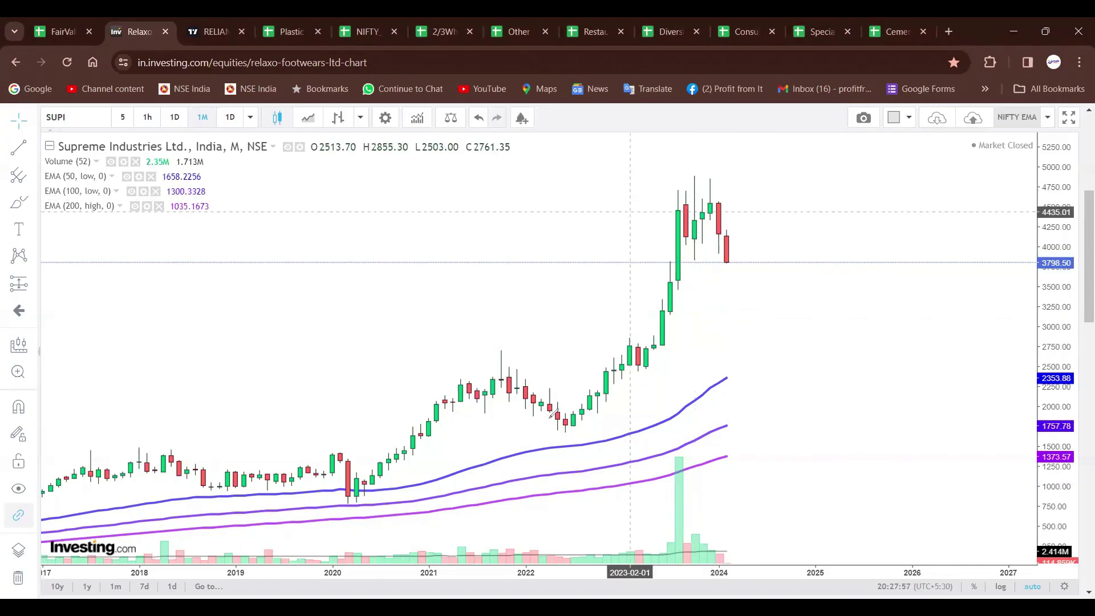
Step: Trace the price cycles from 2017 onward and a possible path to 2027 freehand, bracket the sideways phase with "SIP", and clear the annotations
drag(468, 391, 573, 422)
mouse_move(169, 463)
mouse_down()
mouse_move(328, 485)
mouse_move(506, 382)
mouse_up()
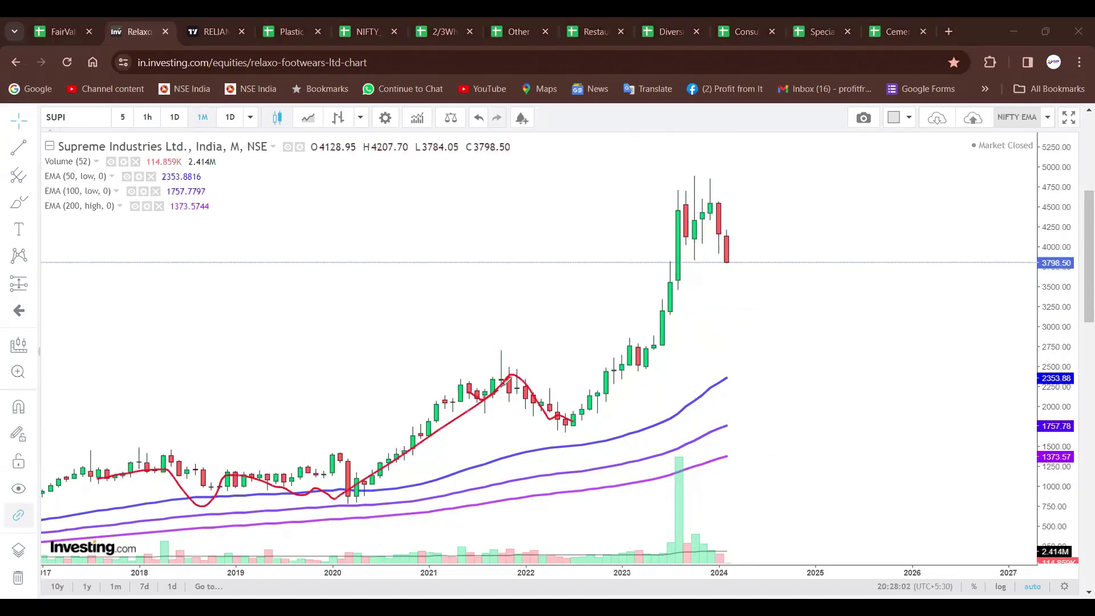
mouse_move(606, 389)
mouse_down()
mouse_move(702, 235)
mouse_move(831, 194)
mouse_move(913, 274)
mouse_move(990, 200)
mouse_move(1033, 127)
mouse_move(1036, 171)
mouse_up()
mouse_move(733, 281)
mouse_down()
mouse_move(884, 297)
mouse_move(951, 286)
mouse_up()
mouse_move(824, 361)
mouse_down()
mouse_move(816, 402)
mouse_move(850, 397)
mouse_up()
drag(865, 355, 867, 368)
drag(864, 380, 871, 394)
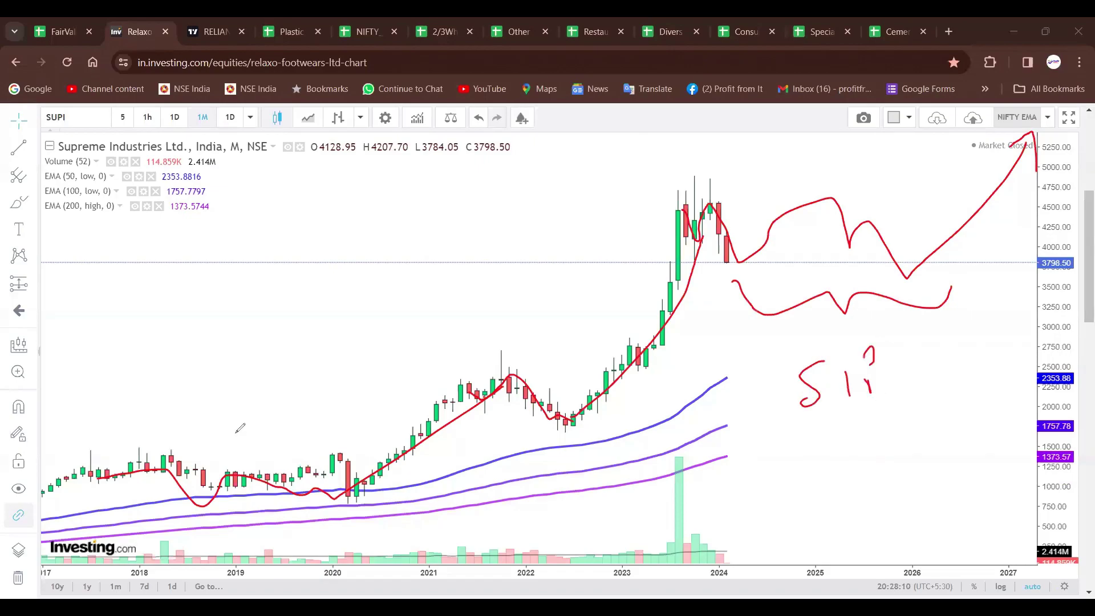
click(66, 390)
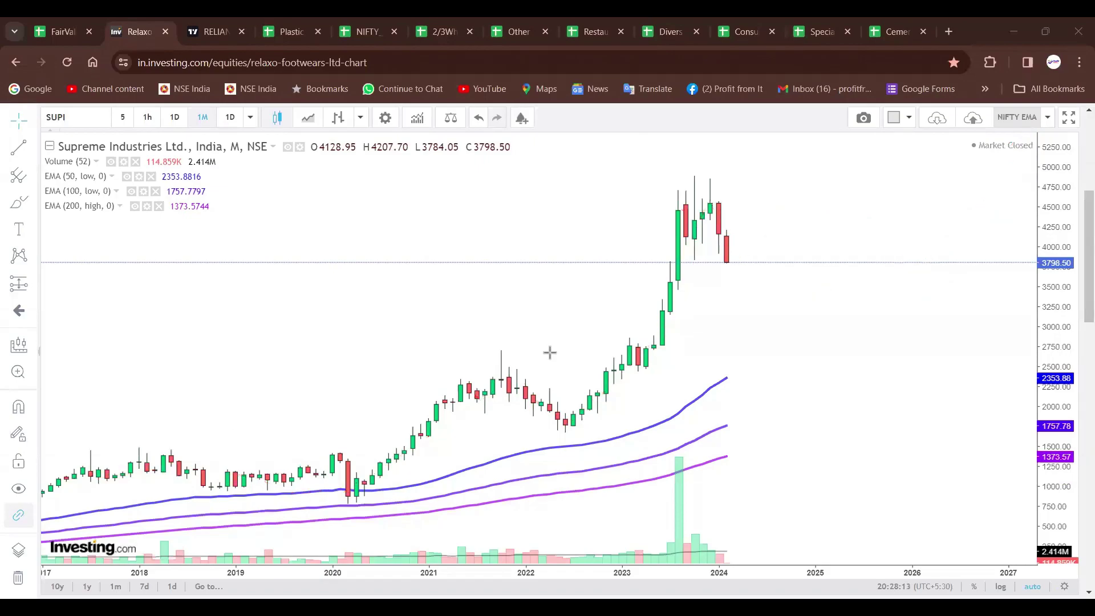
Step: Open the Plastic Products-Industrial sheet and compare the market caps of SUPREMEIND and ASTRAL in the Competitive Market Share table
scroll(713, 387, down, 6)
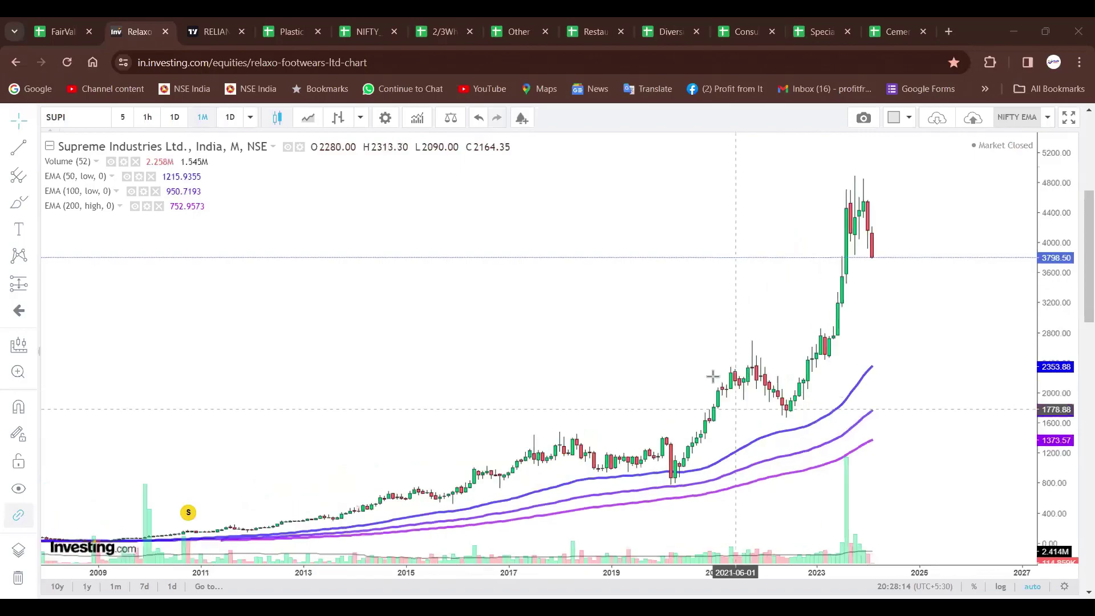
click(288, 32)
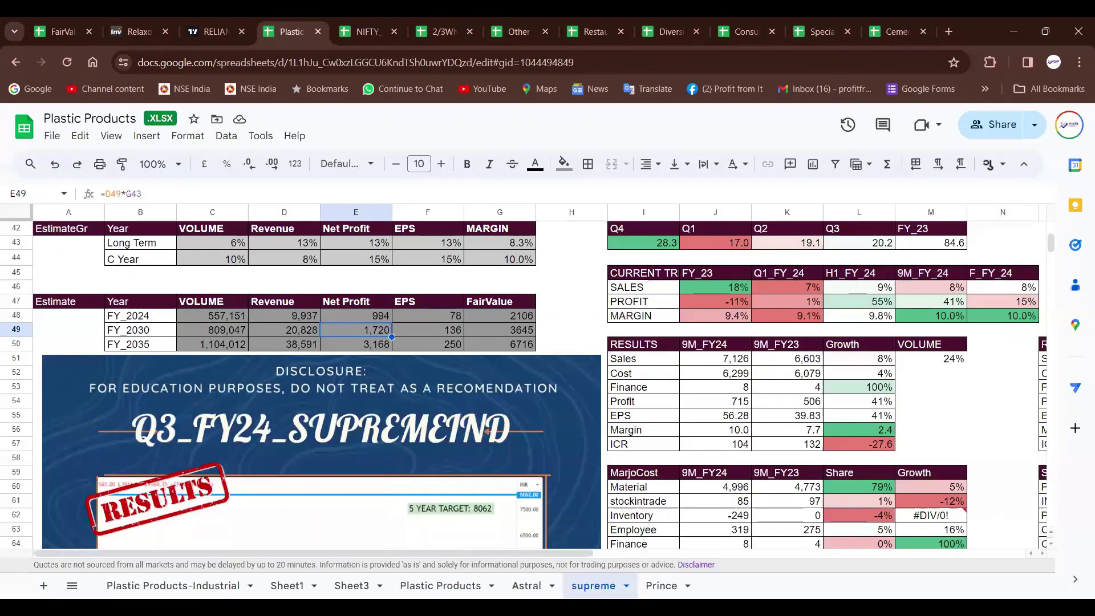
click(173, 585)
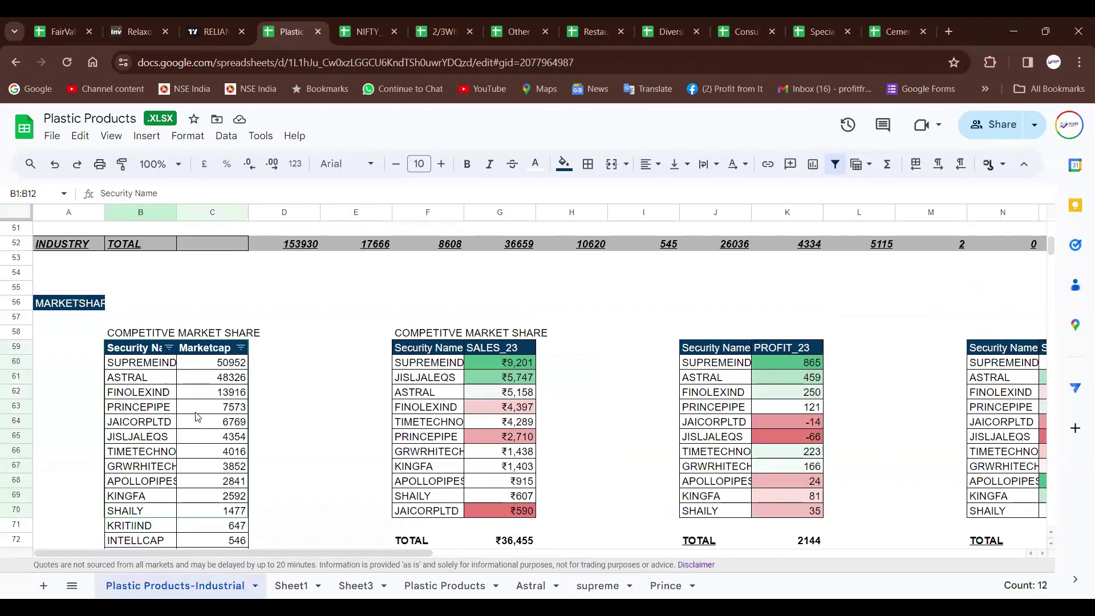
click(160, 368)
click(162, 383)
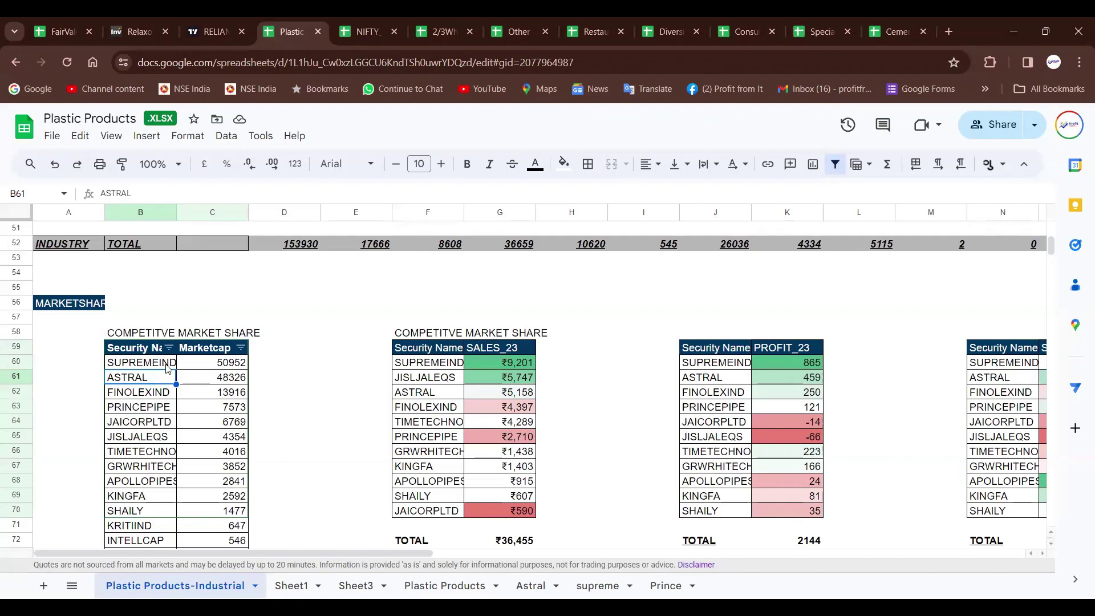
click(167, 369)
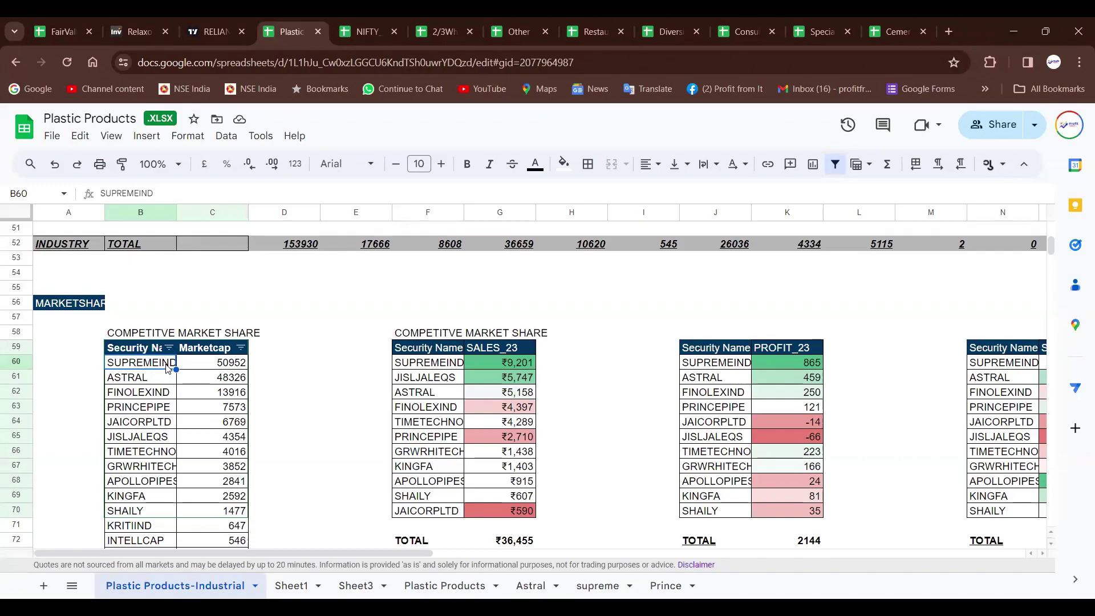
click(163, 381)
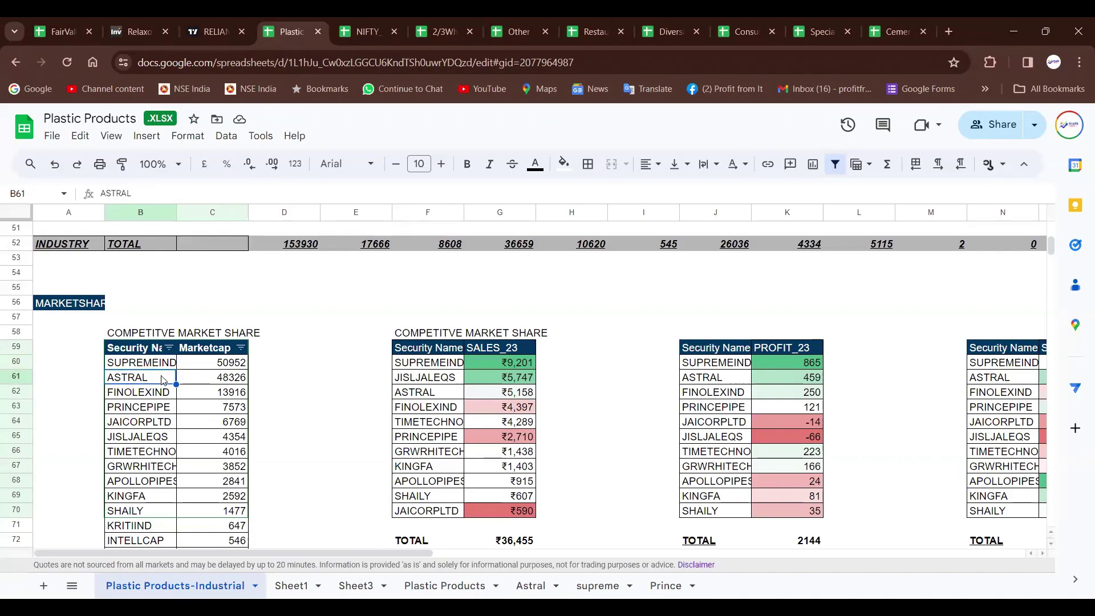
Step: Return to the price chart, review Supreme Industries' long-term monthly history, and switch the chart to Astral Limited on NSE
click(136, 32)
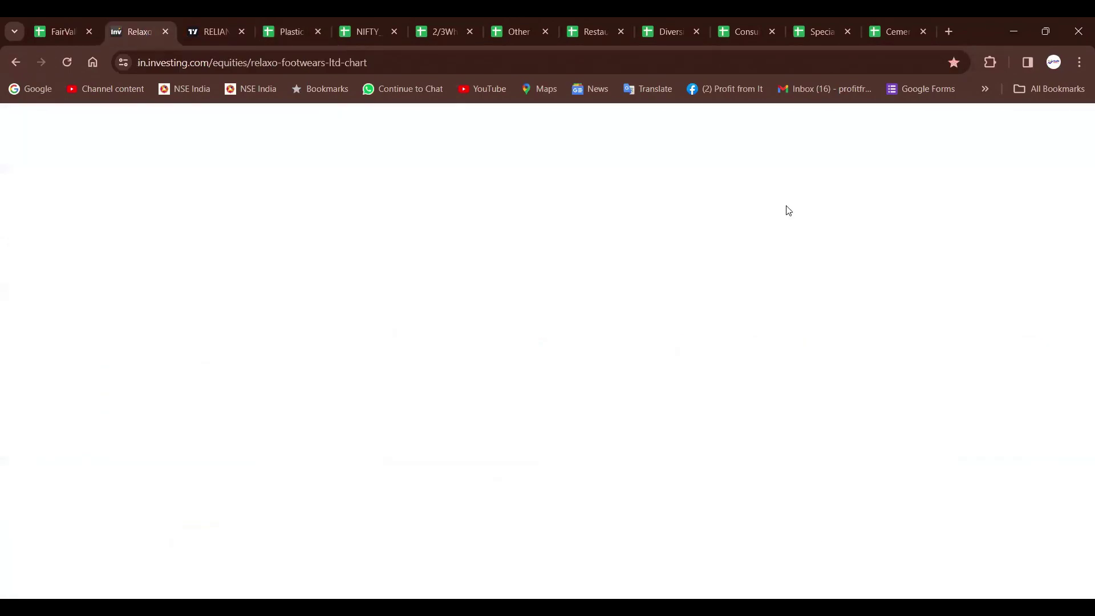
scroll(964, 358, down, 3)
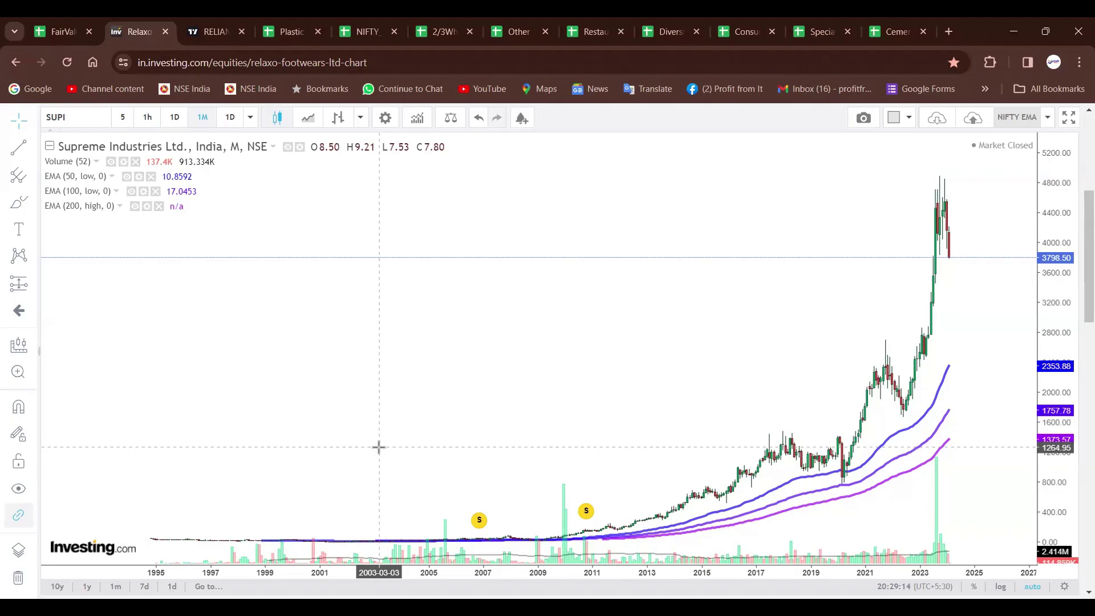
scroll(730, 471, up, 2)
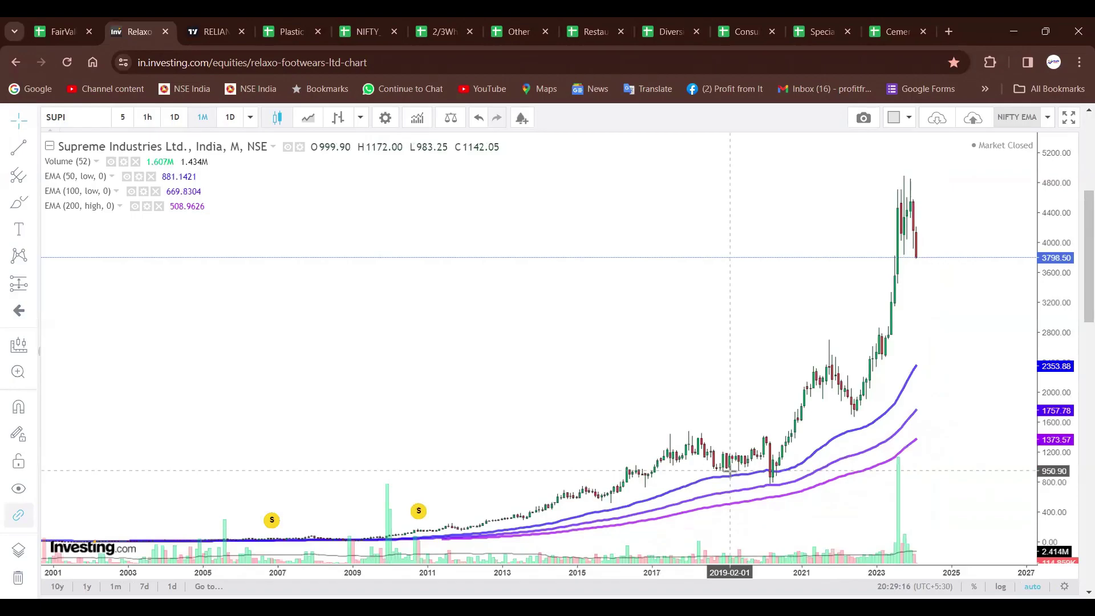
scroll(730, 471, up, 2)
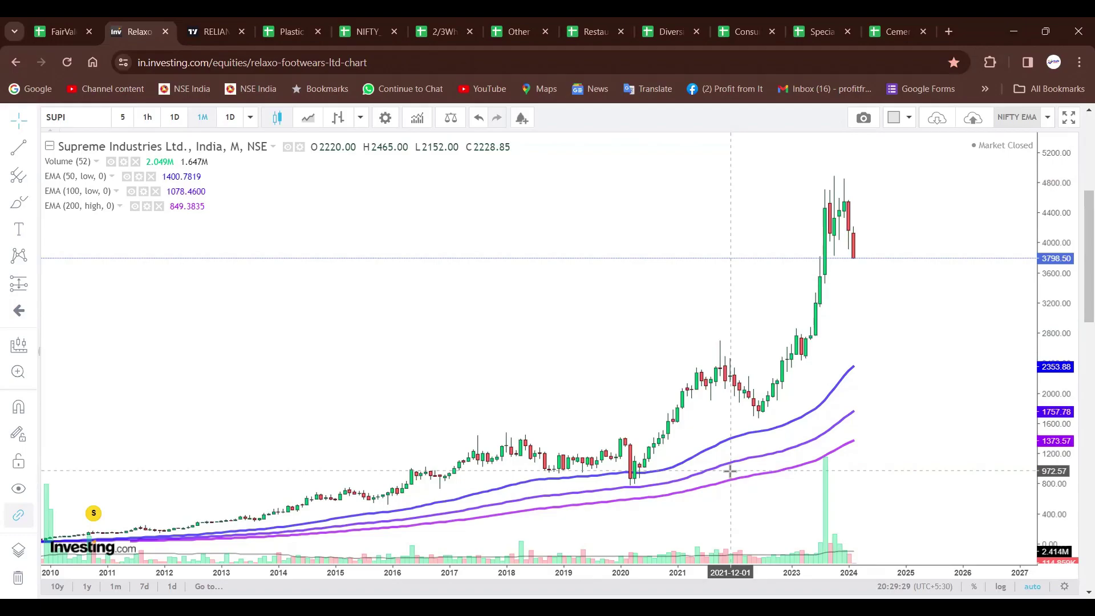
scroll(826, 298, down, 5)
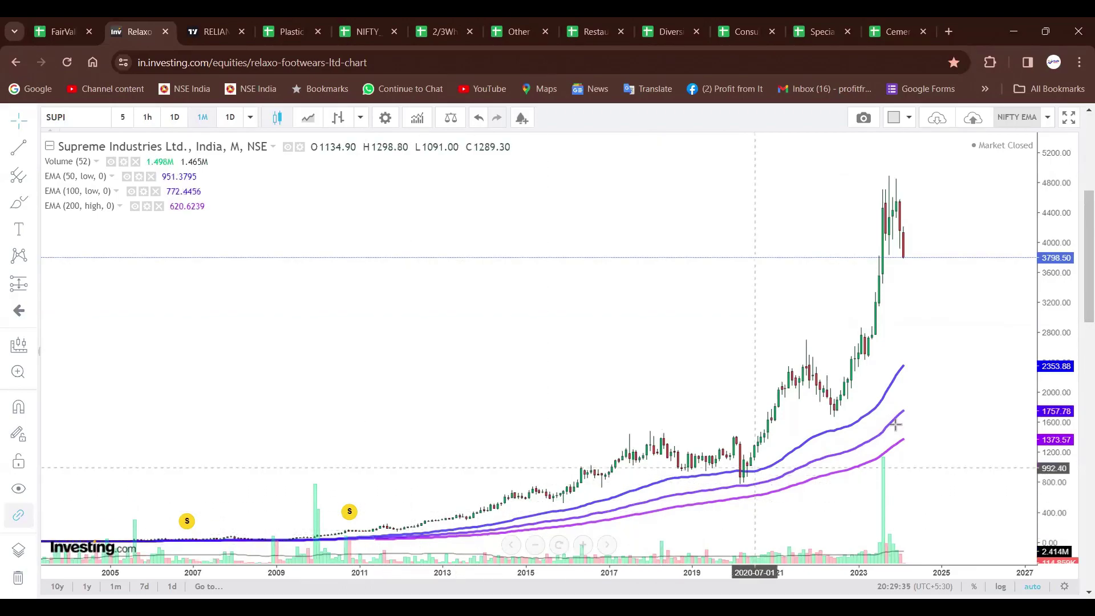
scroll(892, 419, down, 3)
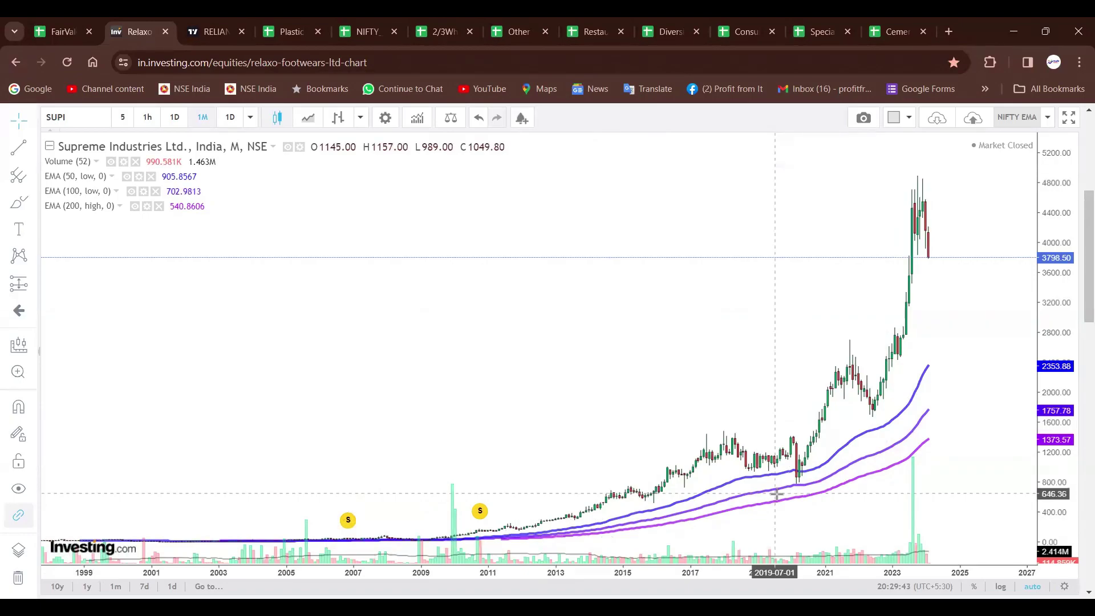
text(ASTRAL)
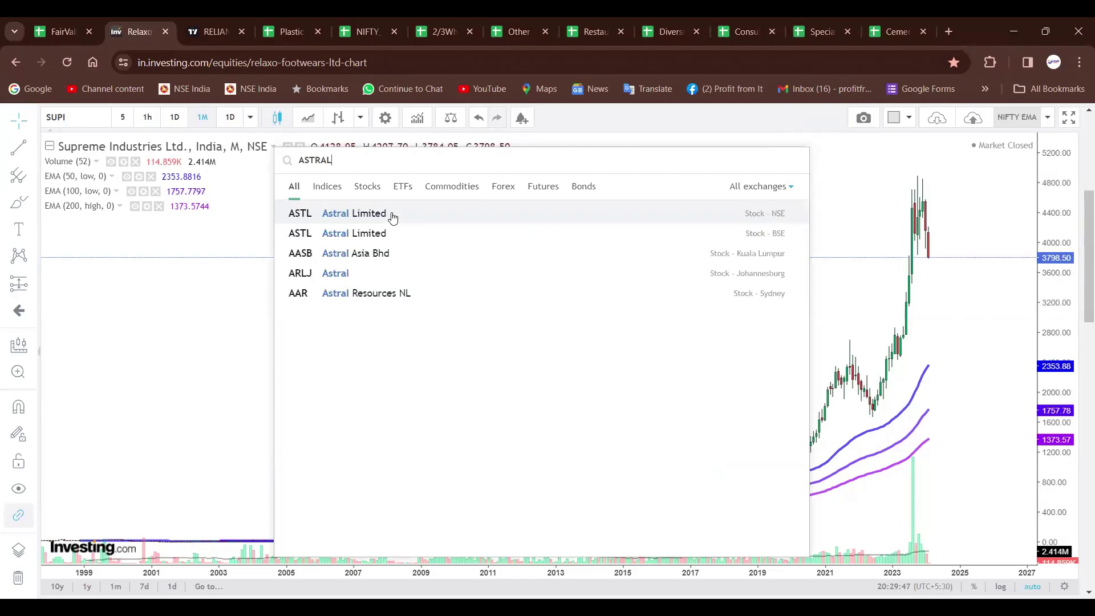
click(392, 213)
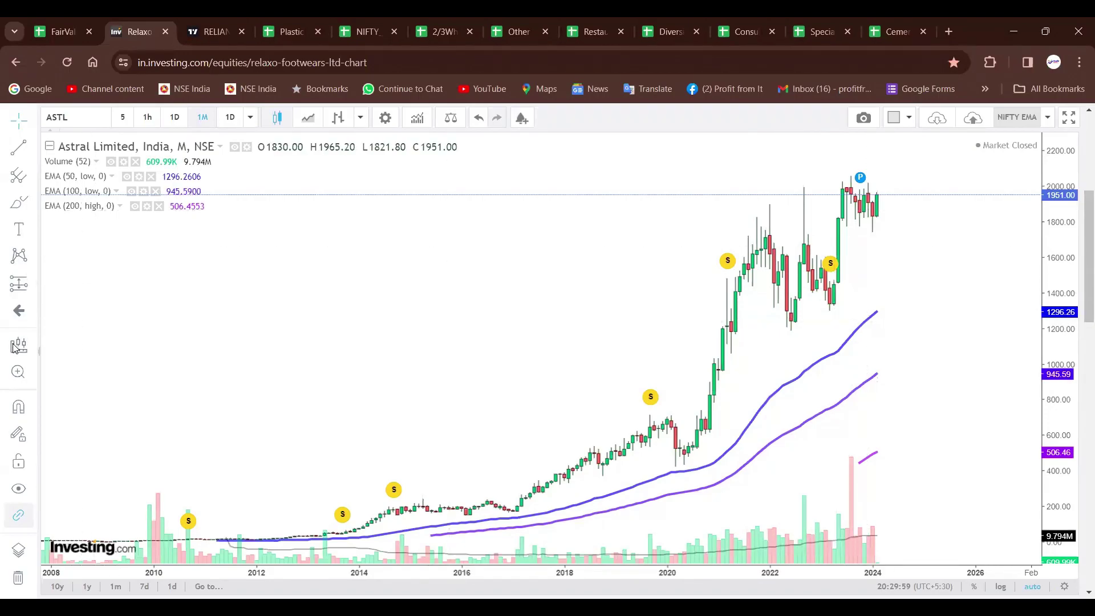
Step: Measure Astral's sideways phases from January 2022 to February 2024 and from October 2014 to December 2016
shift+click(770, 282)
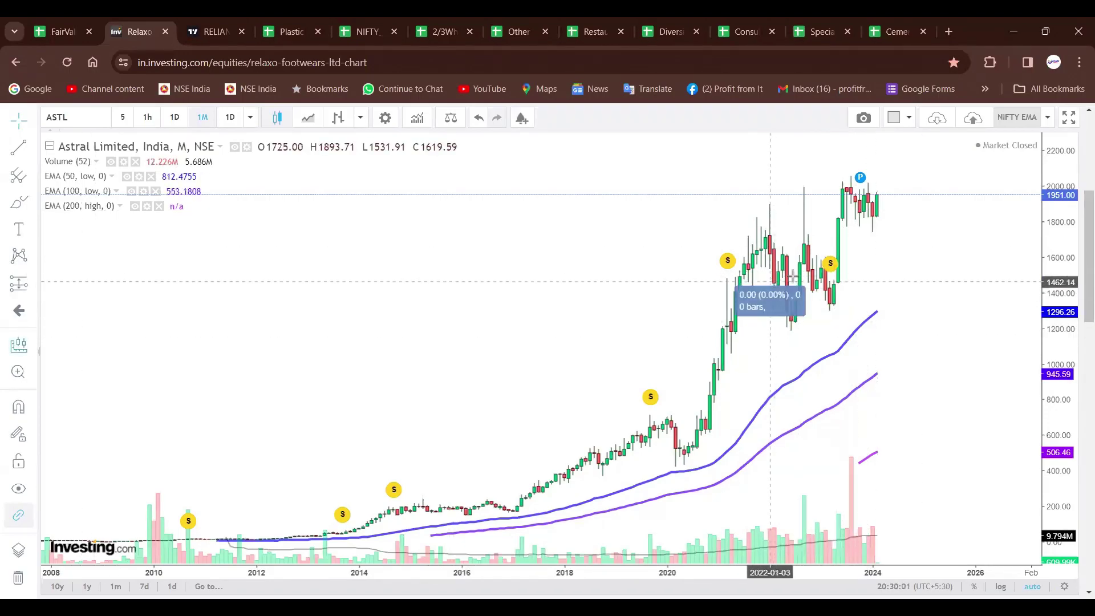
click(877, 277)
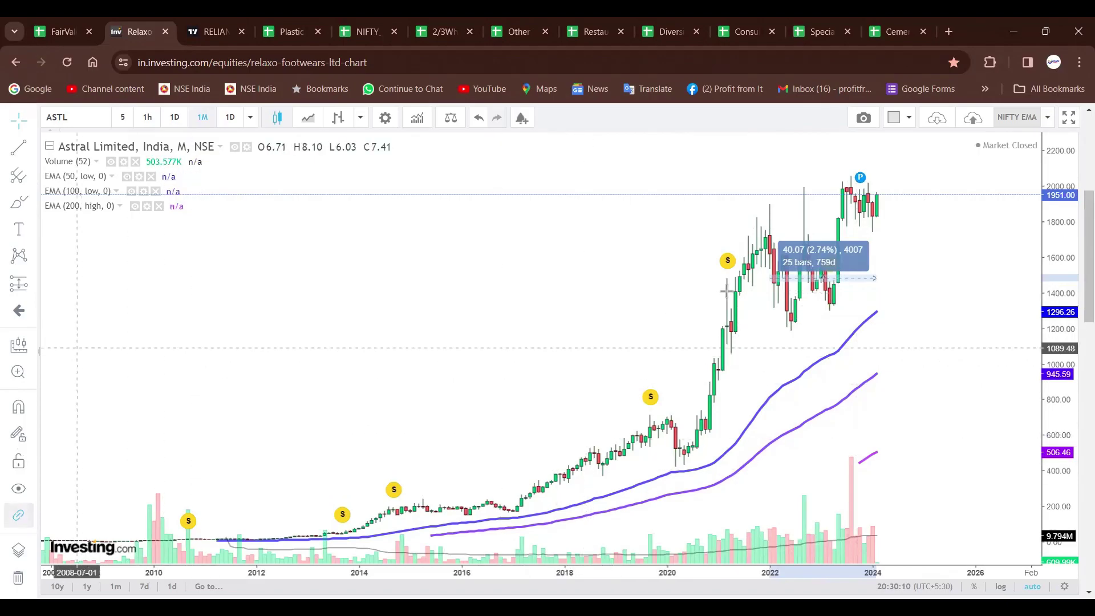
drag(389, 396, 804, 262)
drag(667, 351, 757, 310)
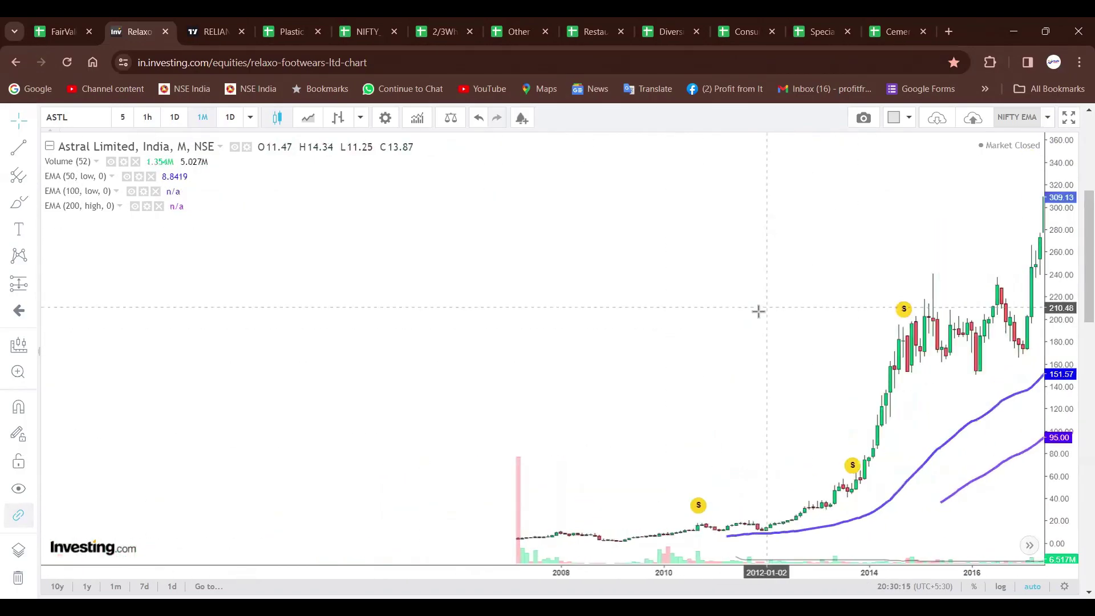
scroll(833, 320, up, 3)
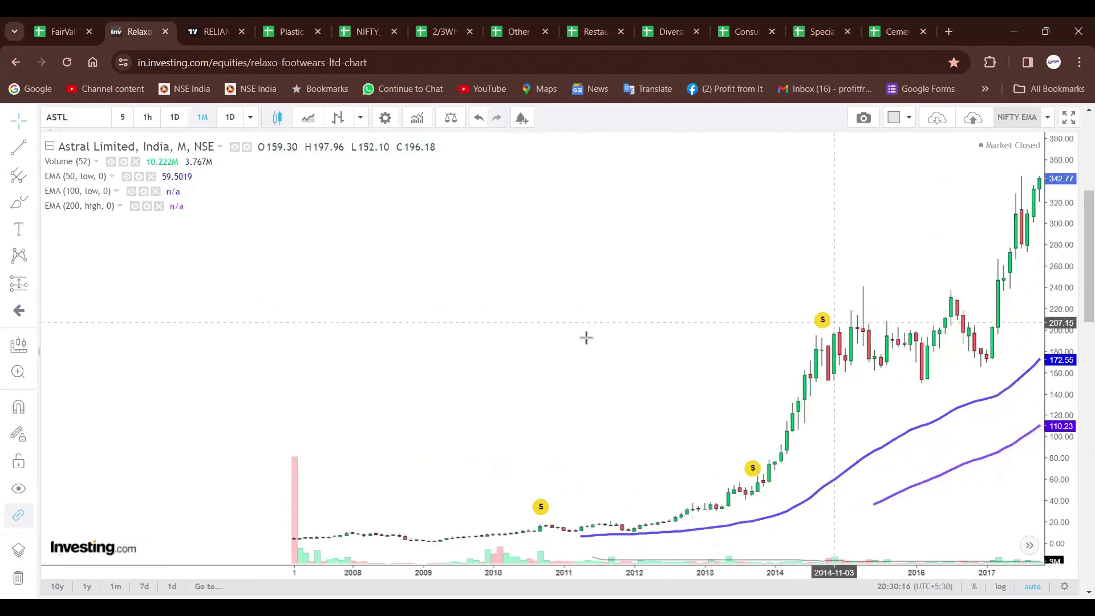
click(18, 346)
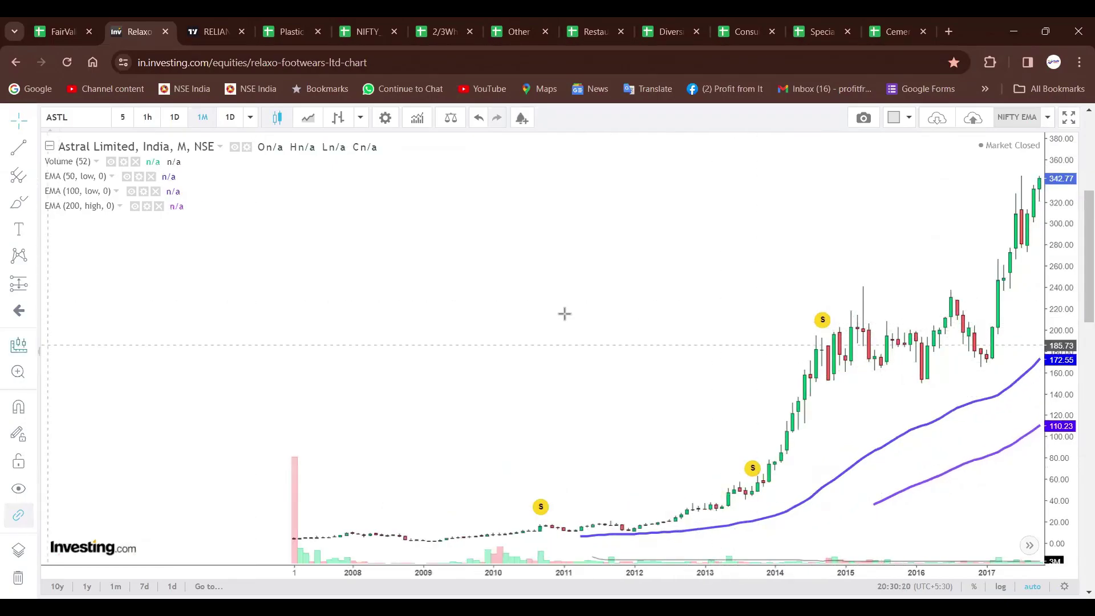
click(828, 382)
click(981, 362)
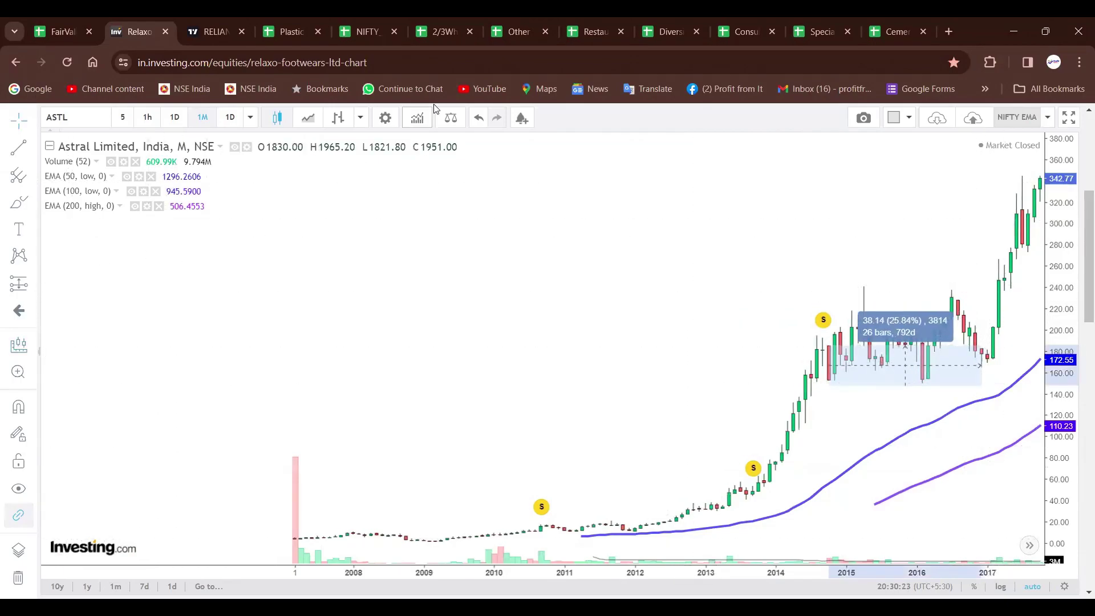
Step: Measure Astral's earlier sideways phase again over a wider range, from August 2014 to January 2017
mouse_move(834, 336)
mouse_down()
mouse_move(944, 357)
mouse_move(1025, 166)
mouse_move(1041, 178)
mouse_up()
mouse_move(832, 388)
mouse_down()
mouse_move(850, 406)
mouse_move(999, 358)
mouse_up()
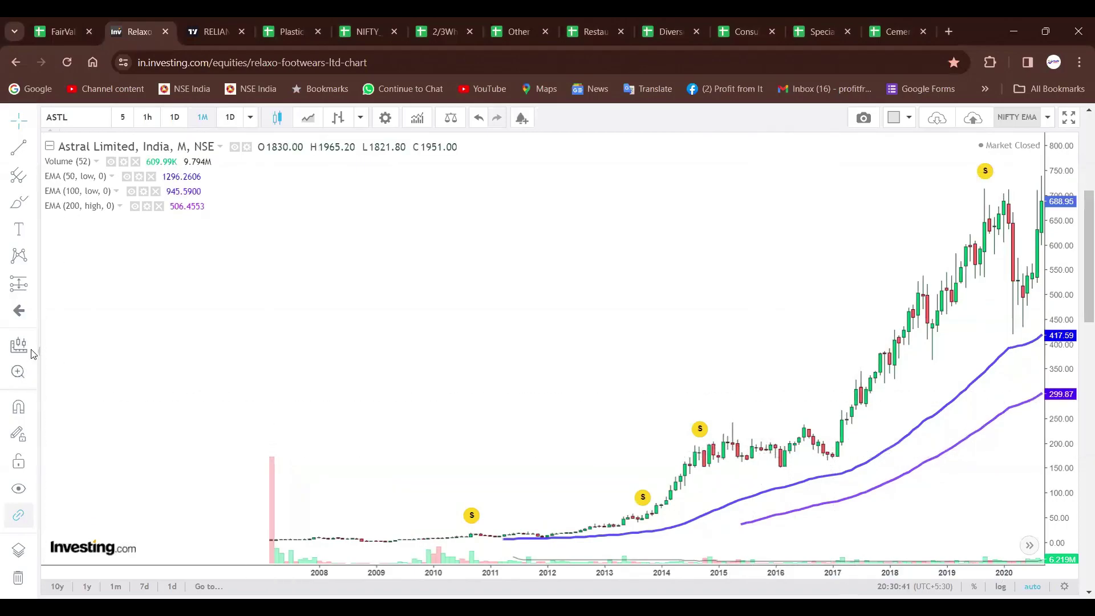
click(19, 346)
click(702, 468)
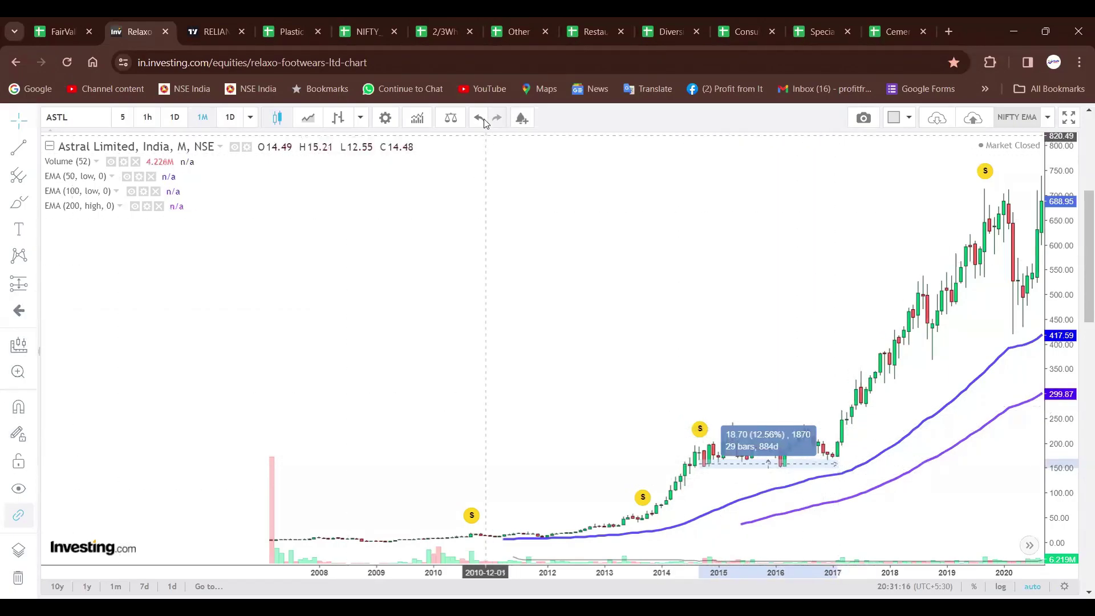
Step: Mark Astral's 2017–2020 rally with a freehand line, write and circle "5x", link it to the sideways phase with an arrow, and clear the annotations
drag(835, 454, 1008, 182)
drag(801, 309, 754, 387)
drag(854, 349, 821, 333)
drag(839, 311, 829, 355)
mouse_move(853, 272)
mouse_down()
mouse_move(698, 340)
mouse_move(852, 430)
mouse_move(810, 263)
mouse_up()
mouse_move(985, 312)
mouse_down()
mouse_move(941, 515)
mouse_move(767, 486)
mouse_move(778, 462)
mouse_move(799, 482)
mouse_up()
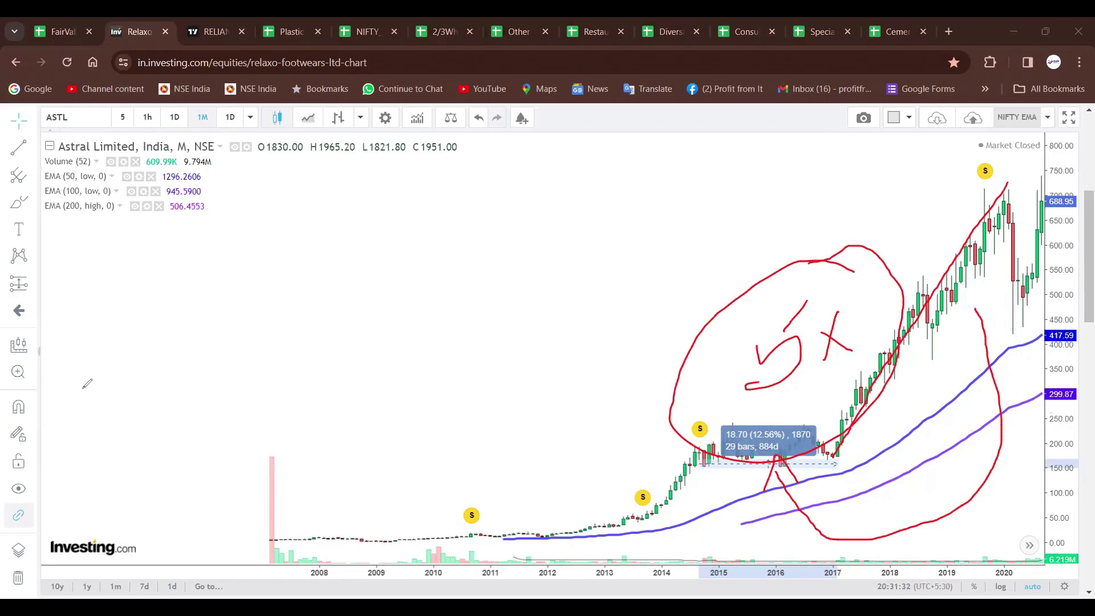
key(Delete)
Step: Bracket Astral's 2014–2017 sideways phase freehand and draw a row of six short strokes in the empty area above the 2009–2012 candles
mouse_move(710, 475)
mouse_down()
mouse_move(797, 497)
mouse_move(863, 481)
mouse_up()
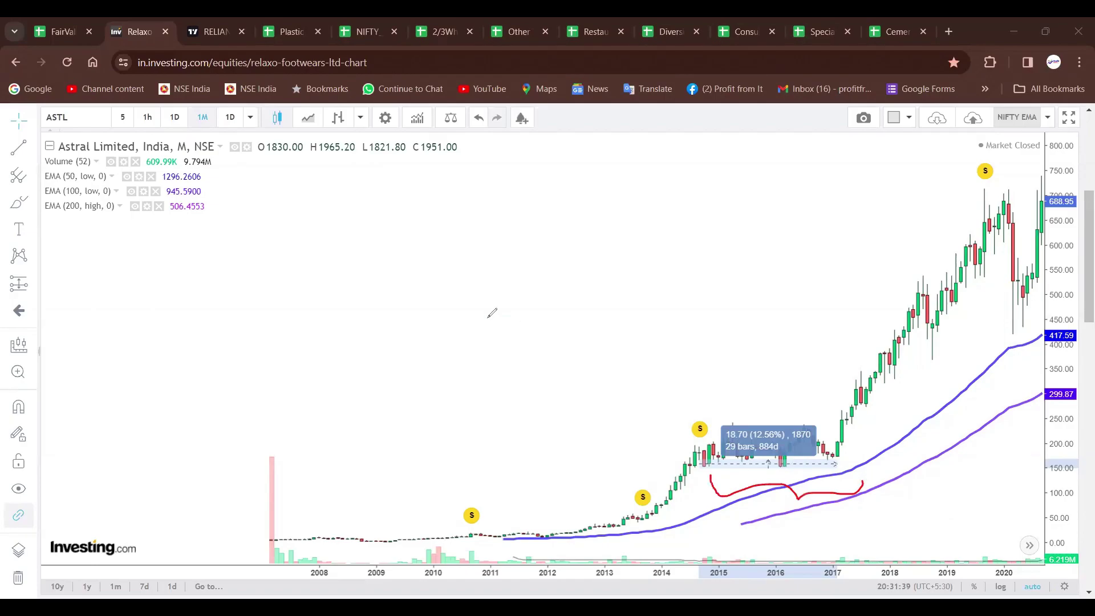
drag(380, 285, 383, 317)
mouse_move(426, 282)
mouse_down()
mouse_move(431, 308)
mouse_move(470, 297)
mouse_up()
mouse_move(509, 281)
mouse_down()
mouse_move(514, 298)
mouse_move(553, 303)
mouse_up()
drag(578, 289, 592, 304)
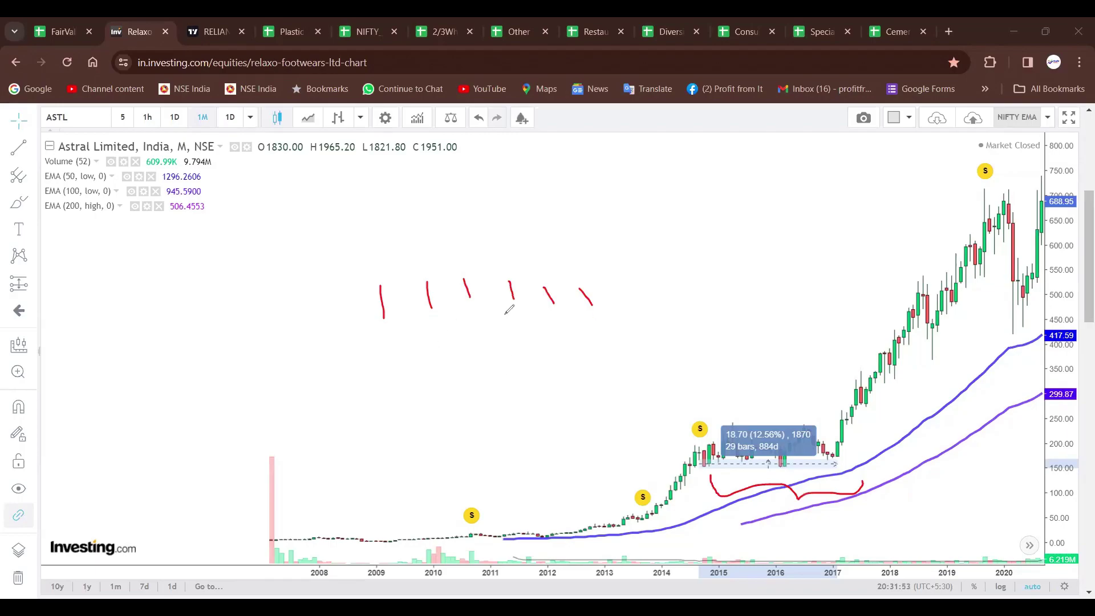
Step: Draw a curved arrow from the six strokes to the sideways phase and a line along the following rally, and clear the annotations
mouse_move(498, 322)
mouse_down()
mouse_move(599, 330)
mouse_move(808, 393)
mouse_up()
drag(792, 395, 811, 406)
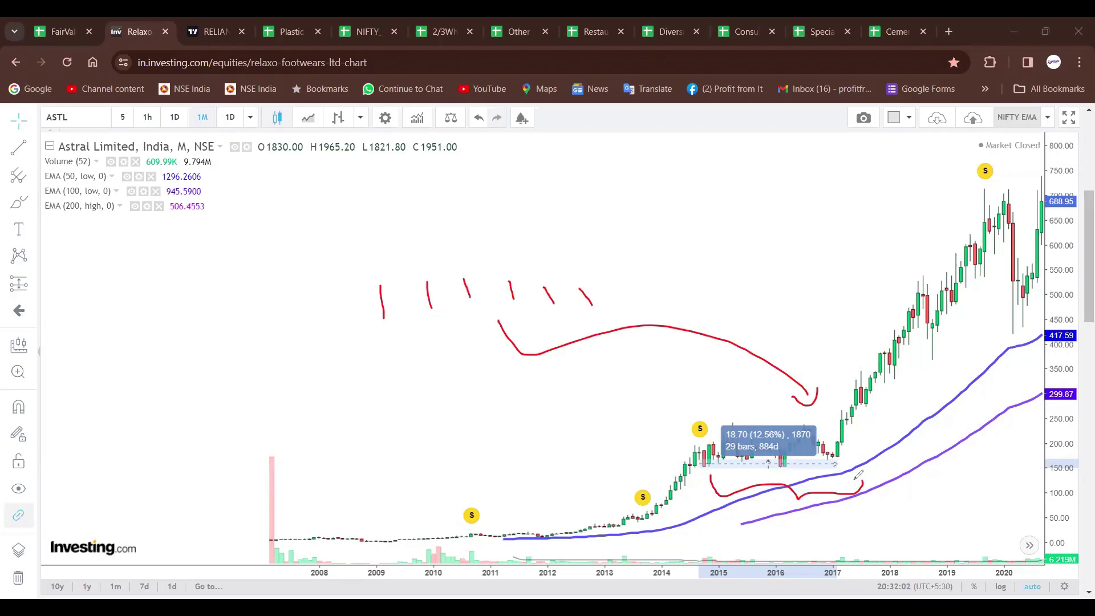
mouse_move(824, 381)
mouse_down()
mouse_move(939, 182)
mouse_move(954, 207)
mouse_up()
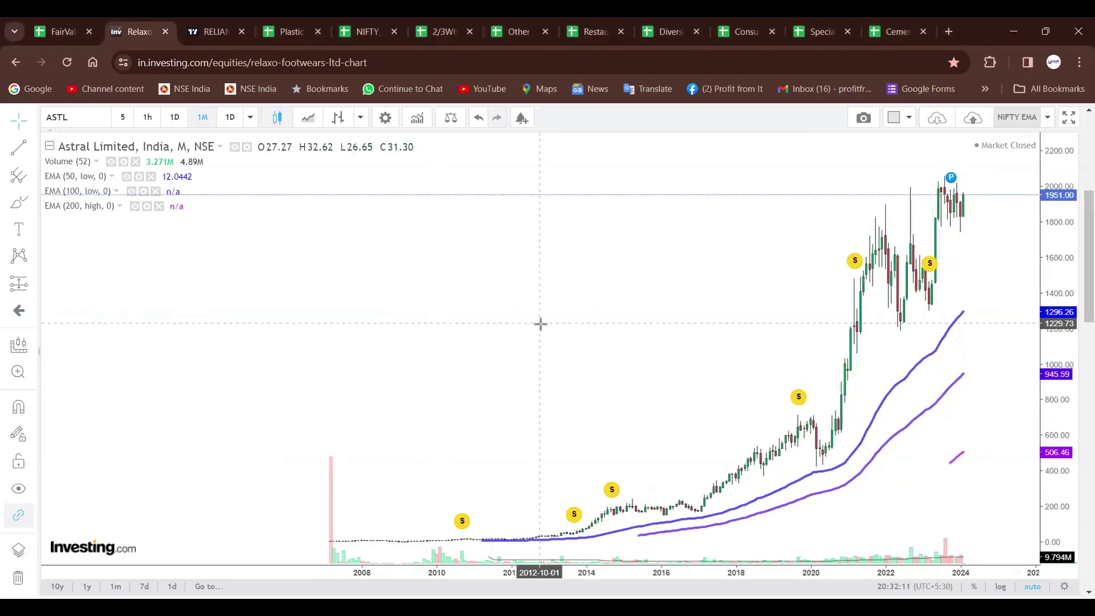
scroll(587, 313, up, 3)
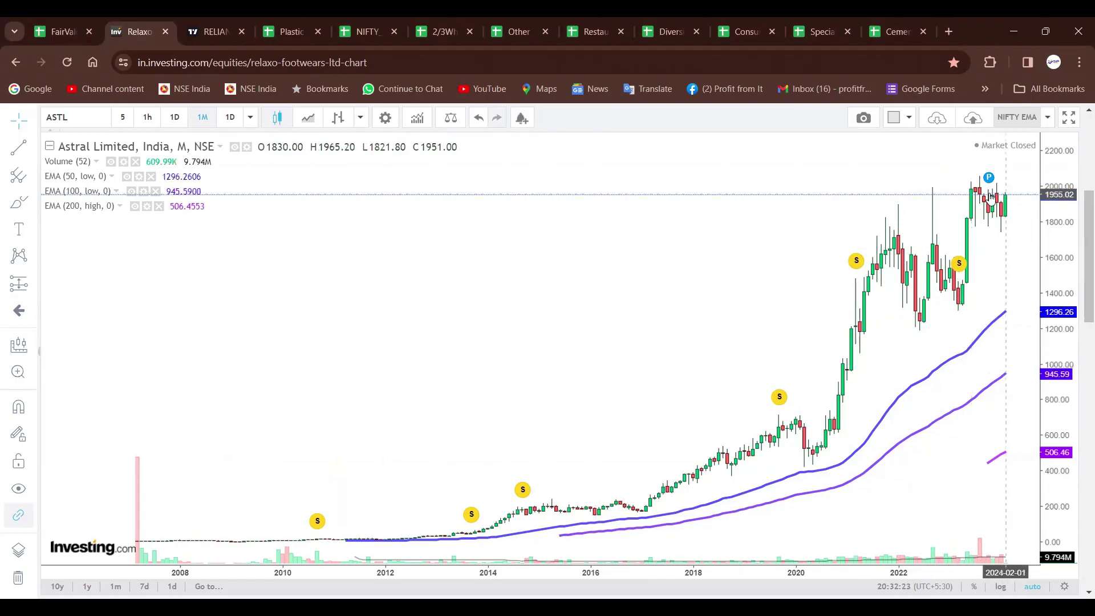
Step: Switch to the Plastic Products spreadsheet, bracket SALES_23 from ASTRAL to JAICORPLTD with an arrow, bracket the top two companies, and clear the annotations
click(280, 33)
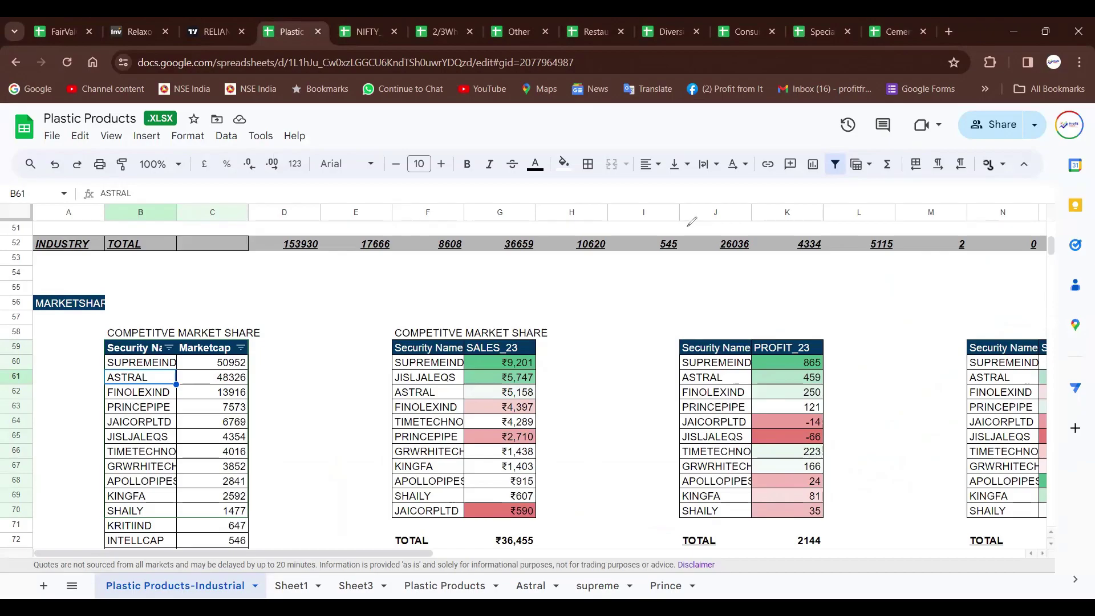
drag(535, 526, 545, 386)
mouse_move(639, 387)
mouse_down()
mouse_move(588, 452)
mouse_move(620, 478)
mouse_up()
mouse_move(544, 351)
mouse_down()
mouse_move(561, 365)
mouse_move(542, 393)
mouse_up()
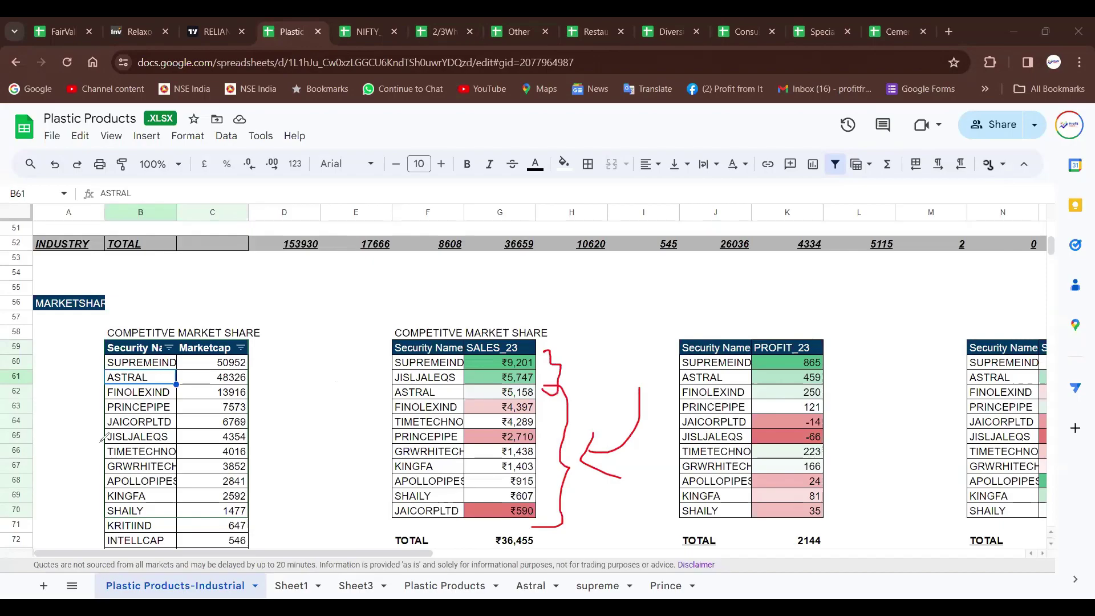
key(Escape)
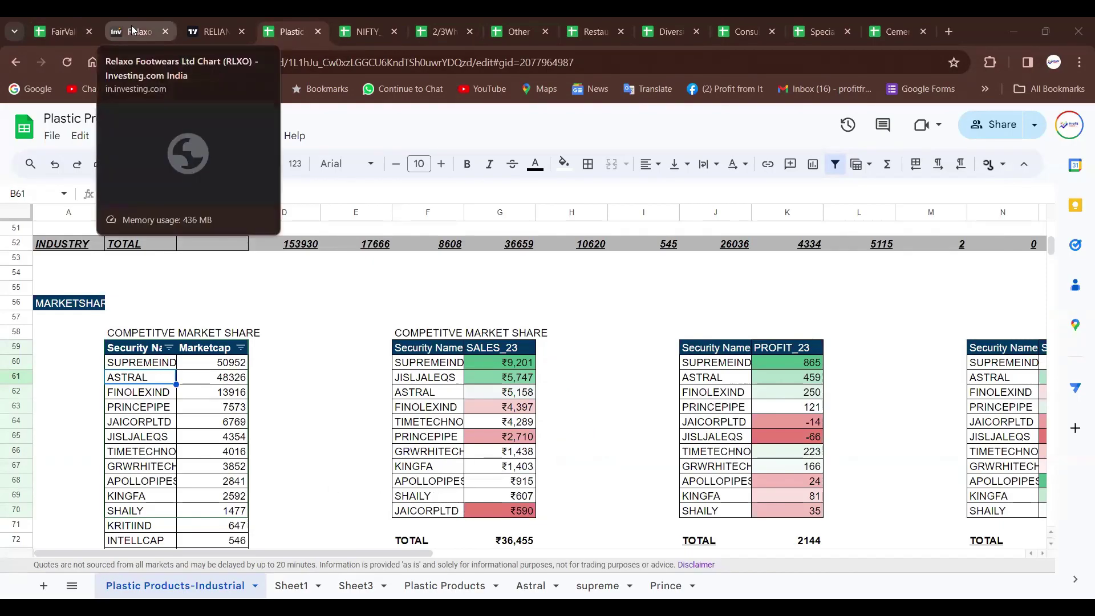
Step: Search the price chart for JAIN, load Jain Irrigation Systems, and measure the price change from its first 1995 candle to the latest 2024 candle
text(JAIN)
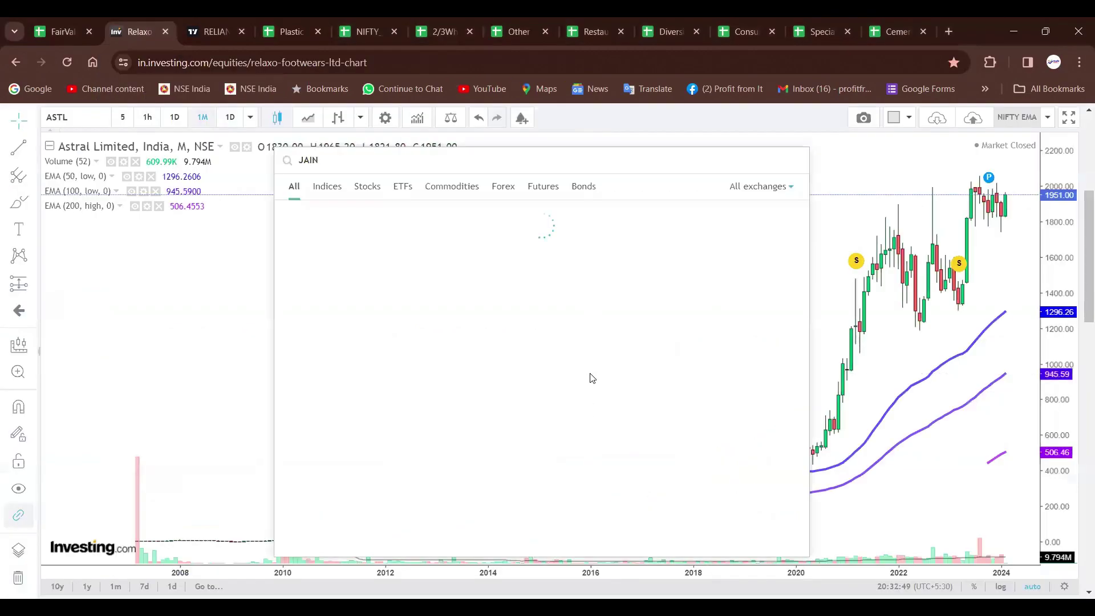
click(457, 232)
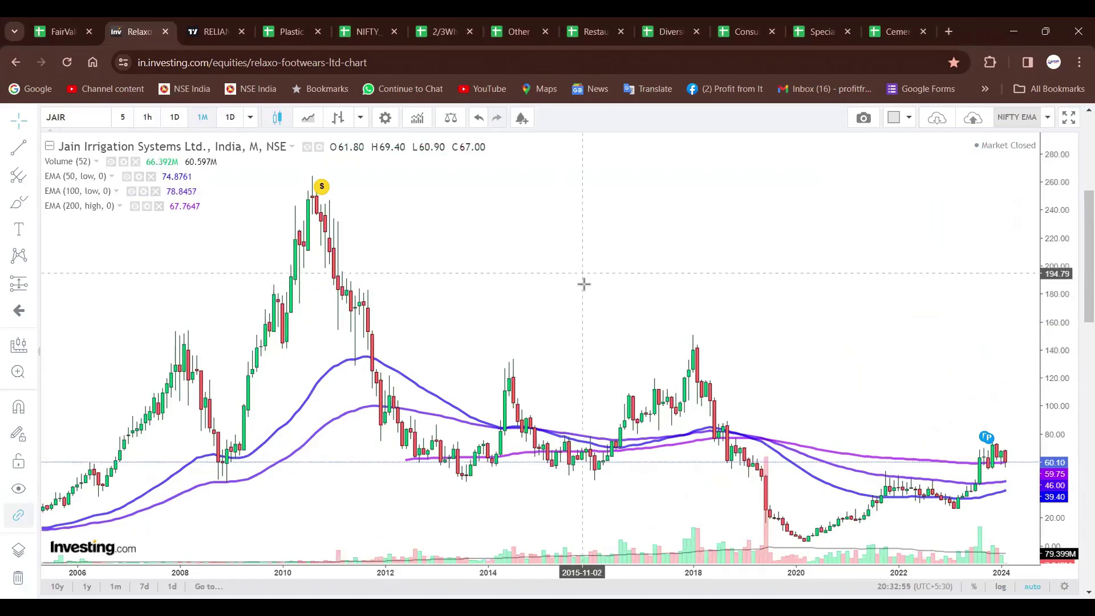
scroll(584, 285, down, 2)
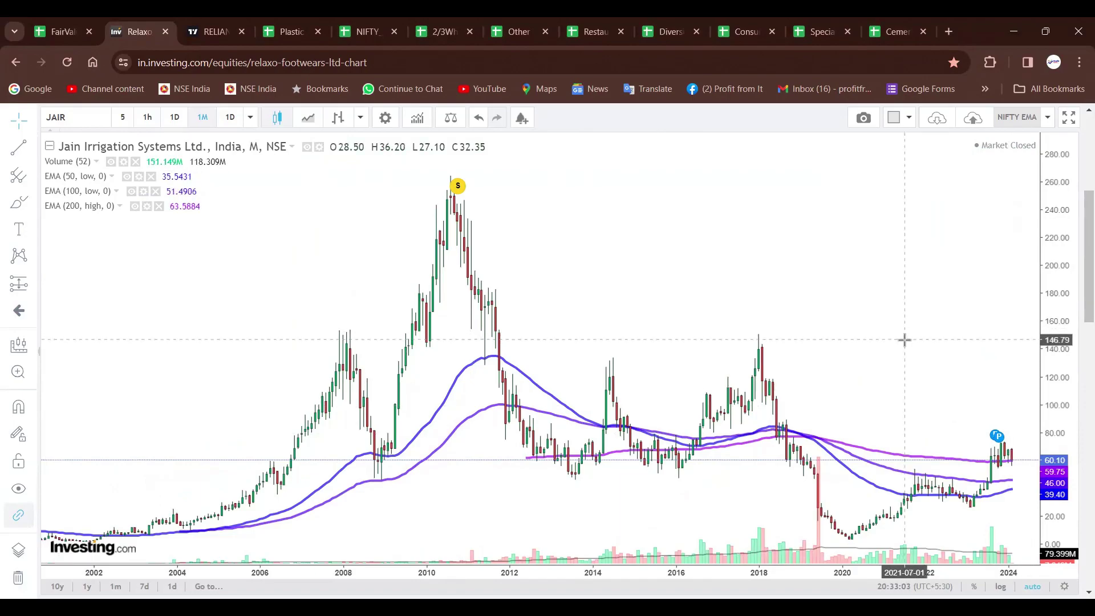
scroll(905, 340, down, 2)
scroll(905, 340, down, 1)
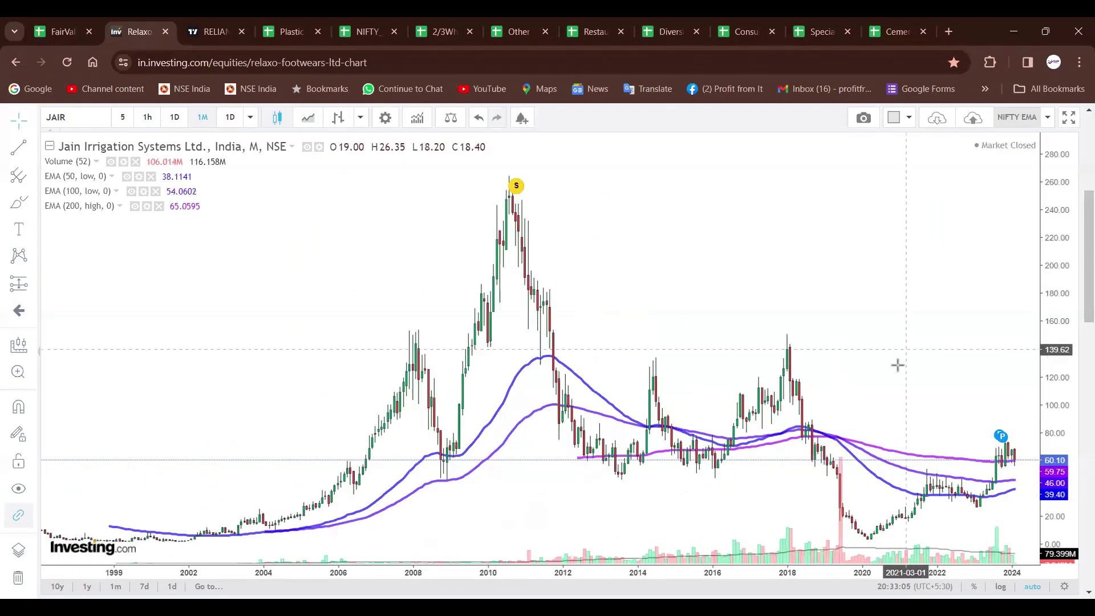
click(18, 346)
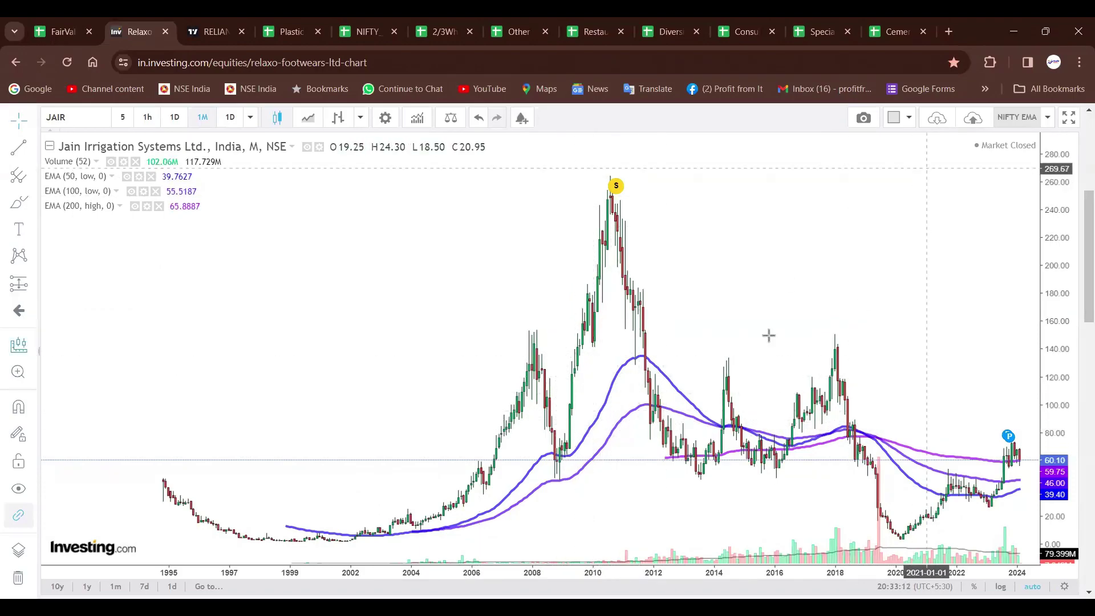
click(164, 475)
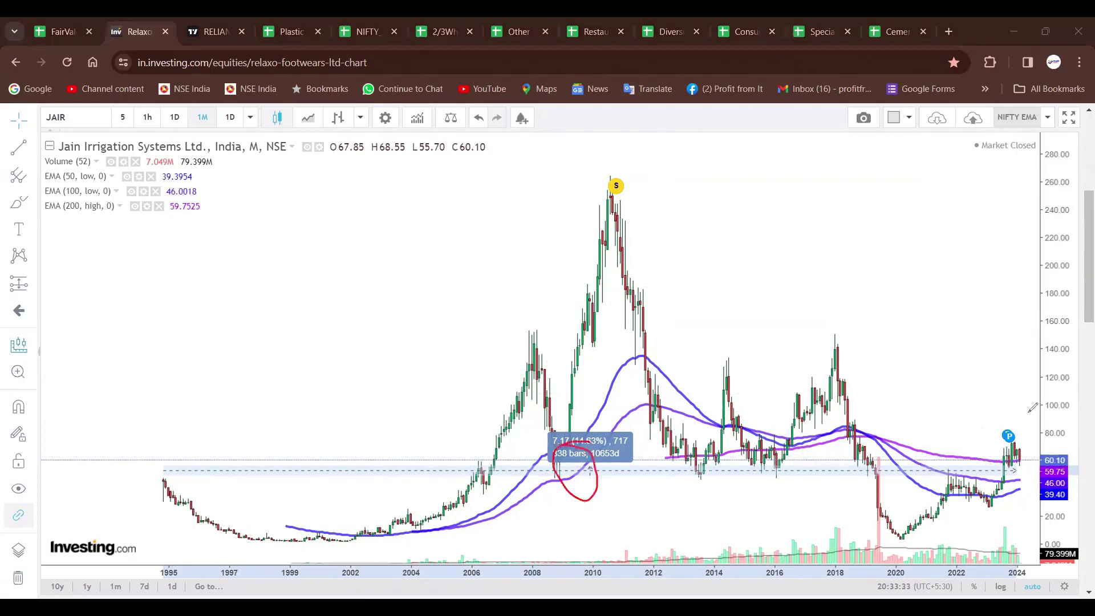
Step: Circle the measurement label and latest candles, add a rising arrow, bracket the 2011–2022 stretch from below, and draw a row of small circles above it
mouse_move(1015, 406)
mouse_down()
mouse_move(1028, 421)
mouse_move(1001, 415)
mouse_move(1021, 354)
mouse_move(1023, 372)
mouse_up()
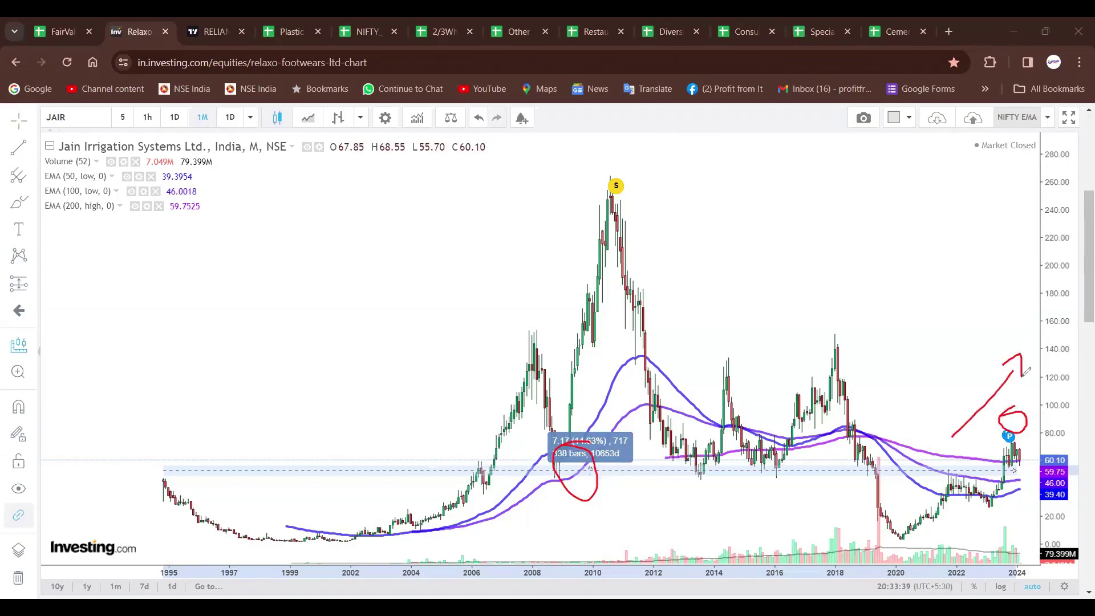
mouse_move(613, 484)
mouse_down()
mouse_move(774, 501)
mouse_move(962, 468)
mouse_up()
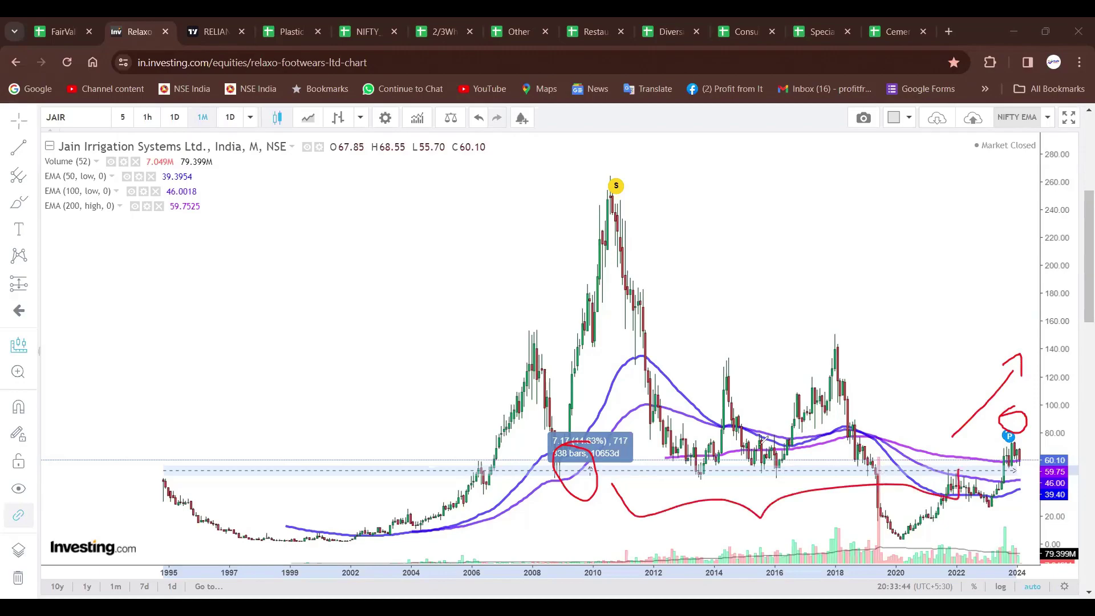
mouse_move(958, 424)
mouse_down()
mouse_move(971, 402)
mouse_move(955, 435)
mouse_move(929, 413)
mouse_move(855, 399)
mouse_move(836, 416)
mouse_move(685, 451)
mouse_up()
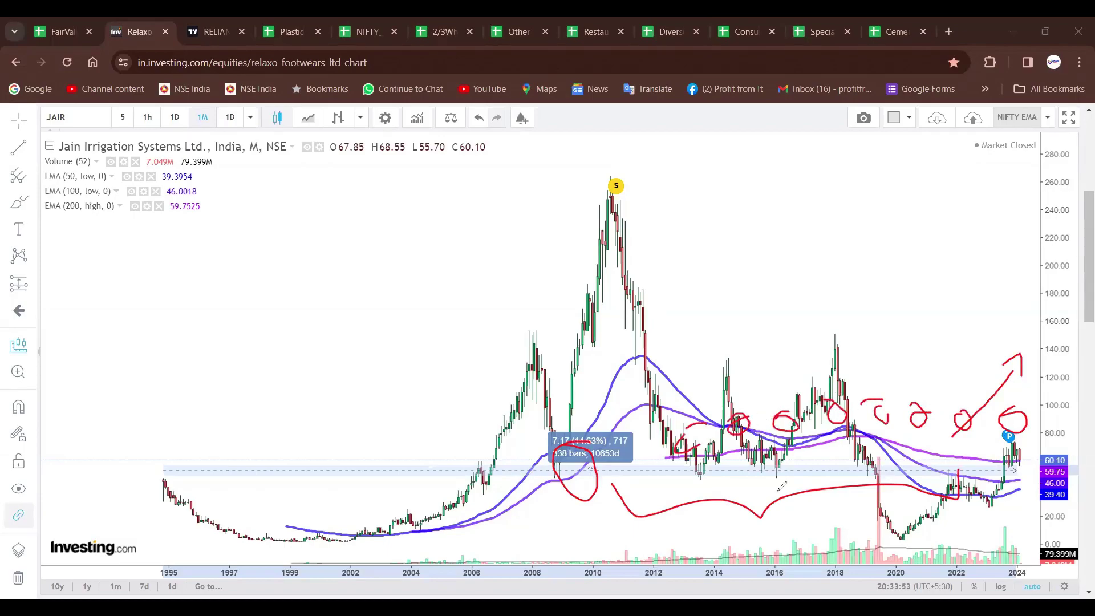
Step: Draw an arrow along Jain Irrigation's rally to the 2010 peak, bracket the following years from above, and clear the annotations
mouse_move(393, 489)
mouse_down()
mouse_move(548, 210)
mouse_move(579, 188)
mouse_move(553, 249)
mouse_up()
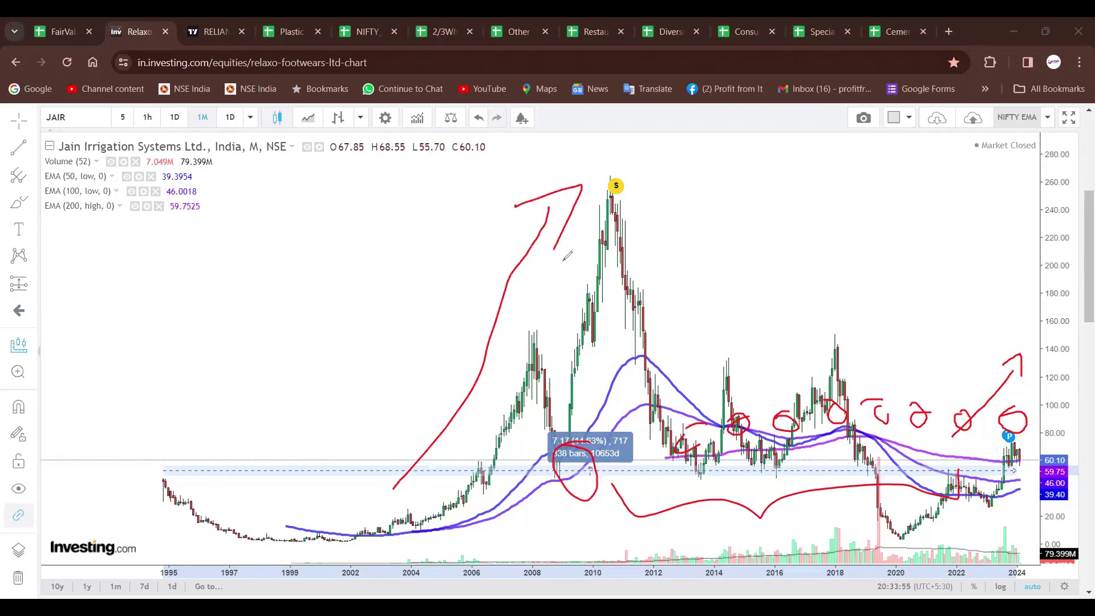
mouse_move(596, 380)
mouse_down()
mouse_move(929, 317)
mouse_move(1067, 367)
mouse_up()
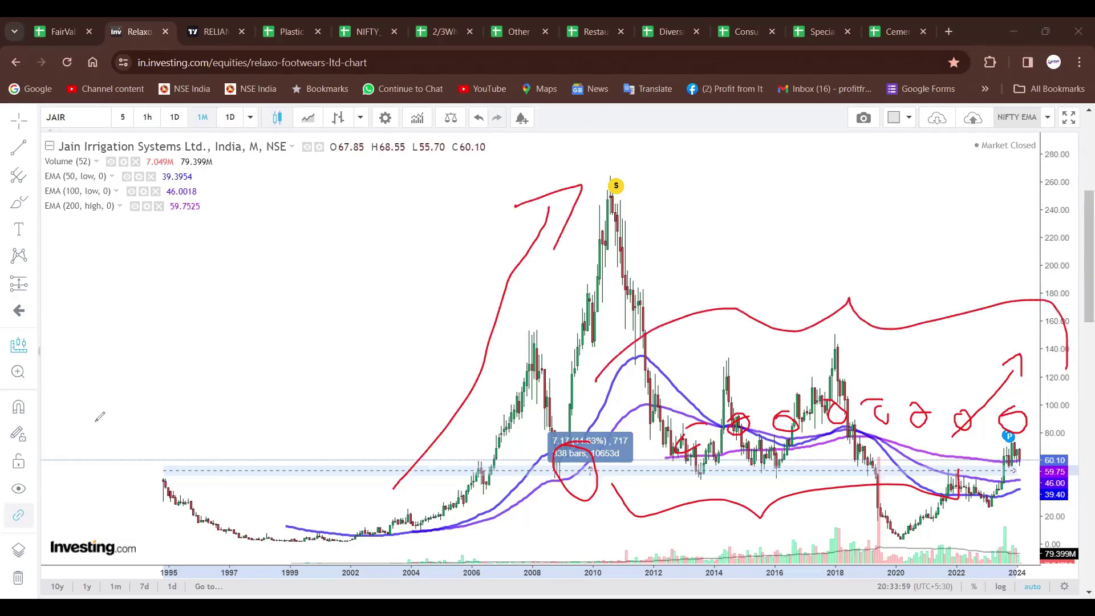
key(Escape)
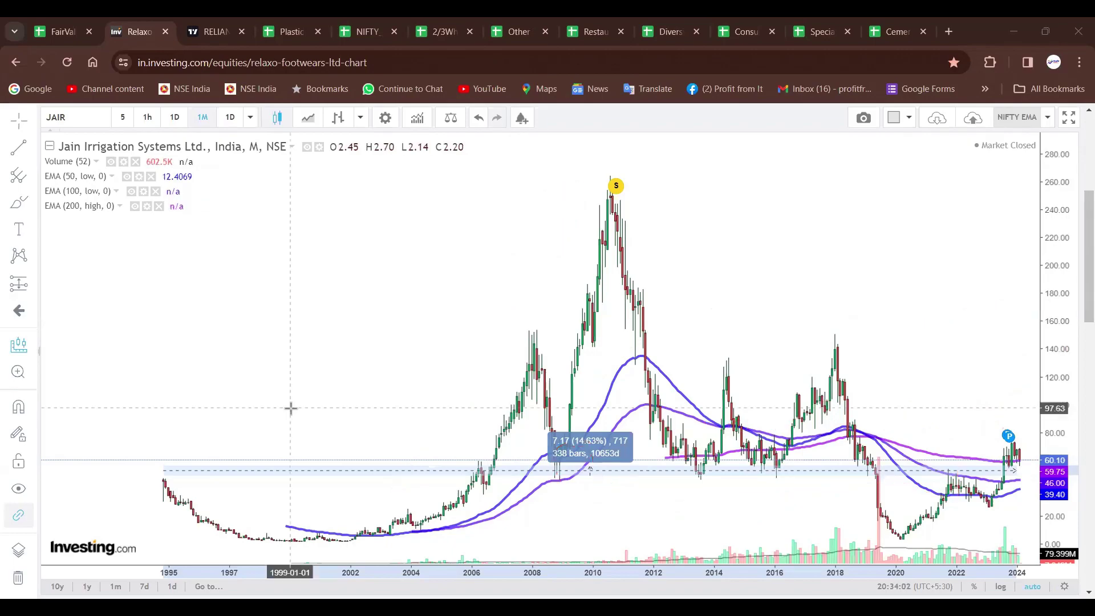